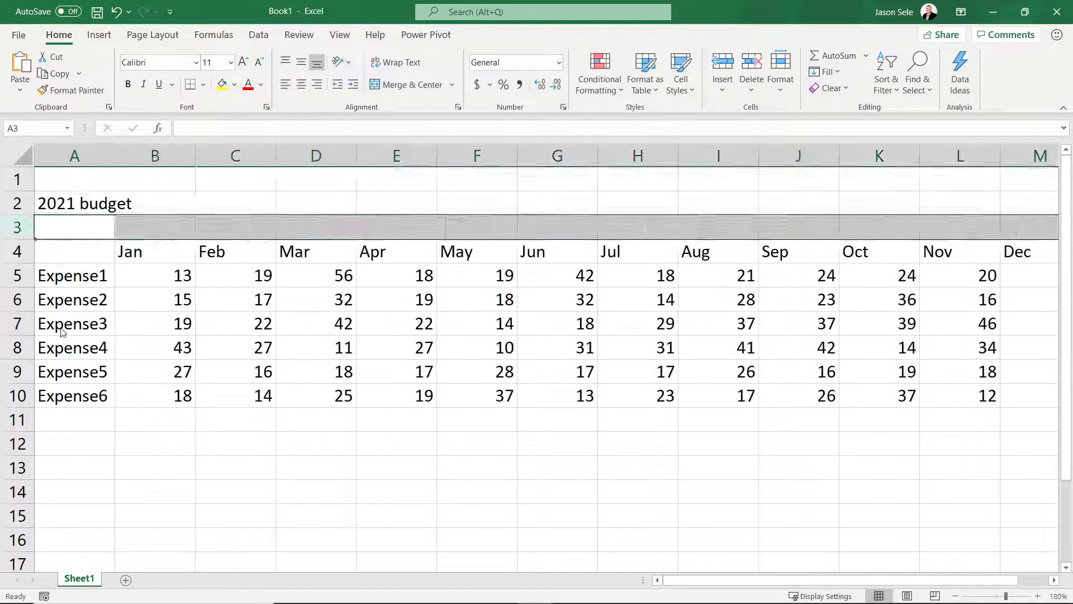
# Step: Start a blank workbook, Book1, from Excel's New screen
pyautogui.click(205, 85)
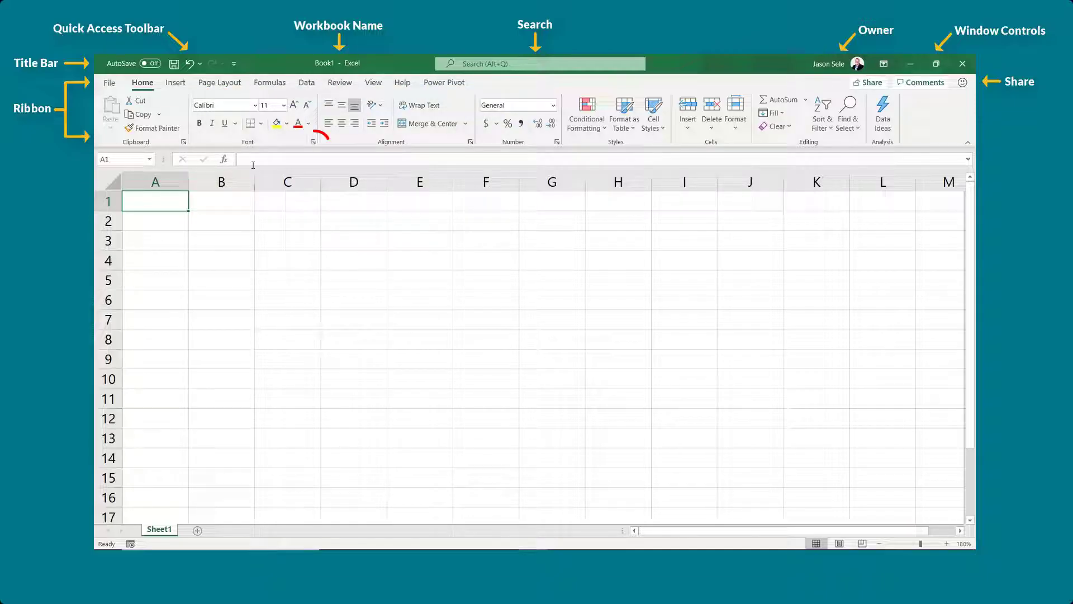
pyautogui.click(313, 142)
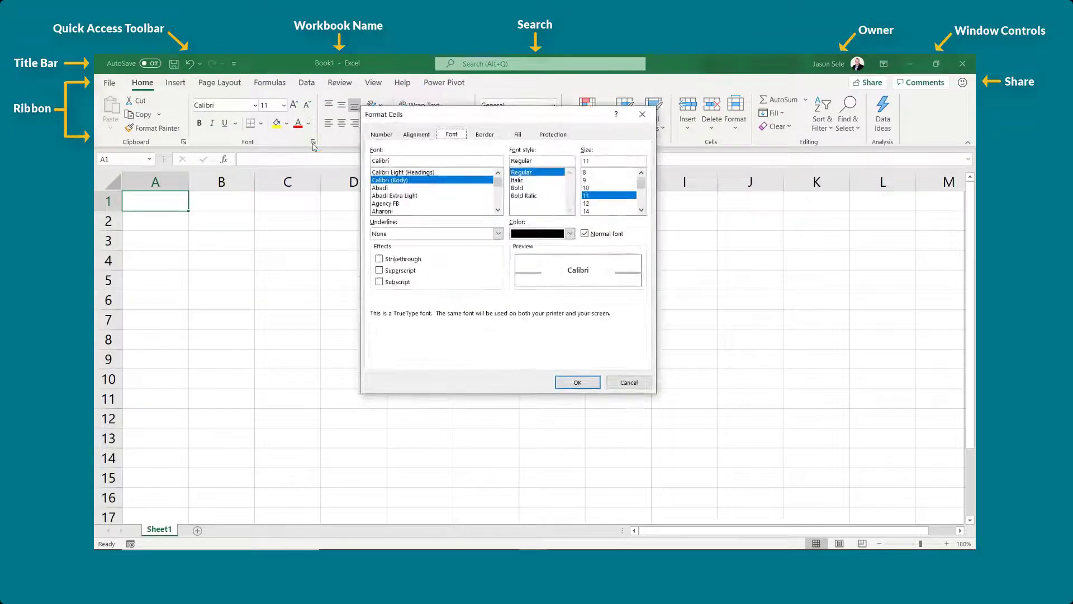
pyautogui.click(629, 381)
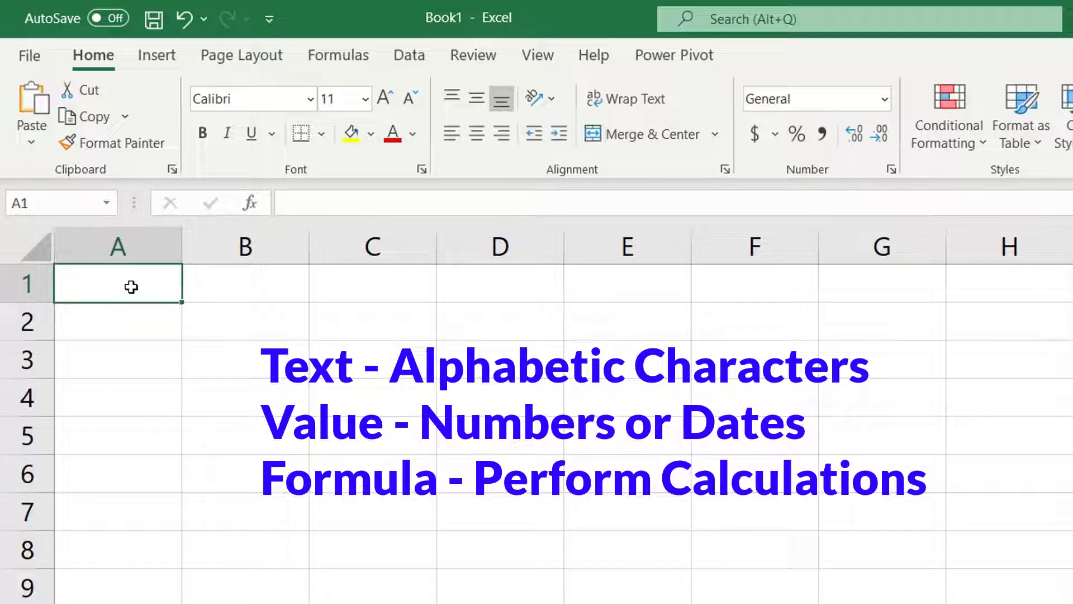
# Step: Enter 'Some Data' in A1, 123 in A2 and the formula =1+1 in A3, then select A3 to view it
pyautogui.write('S')
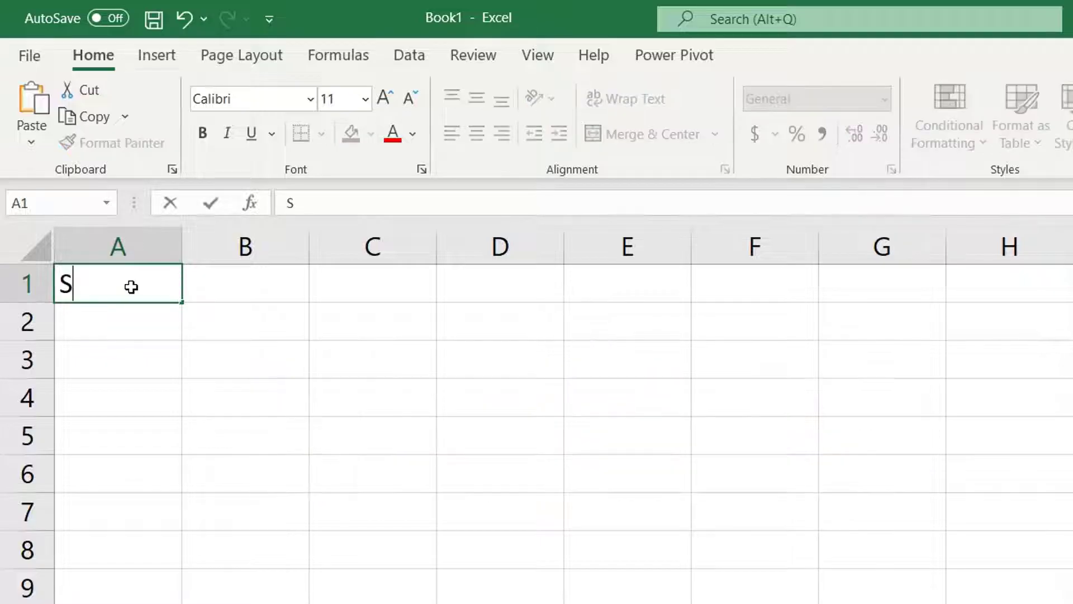
pyautogui.write('ome Data')
pyautogui.press('Return')
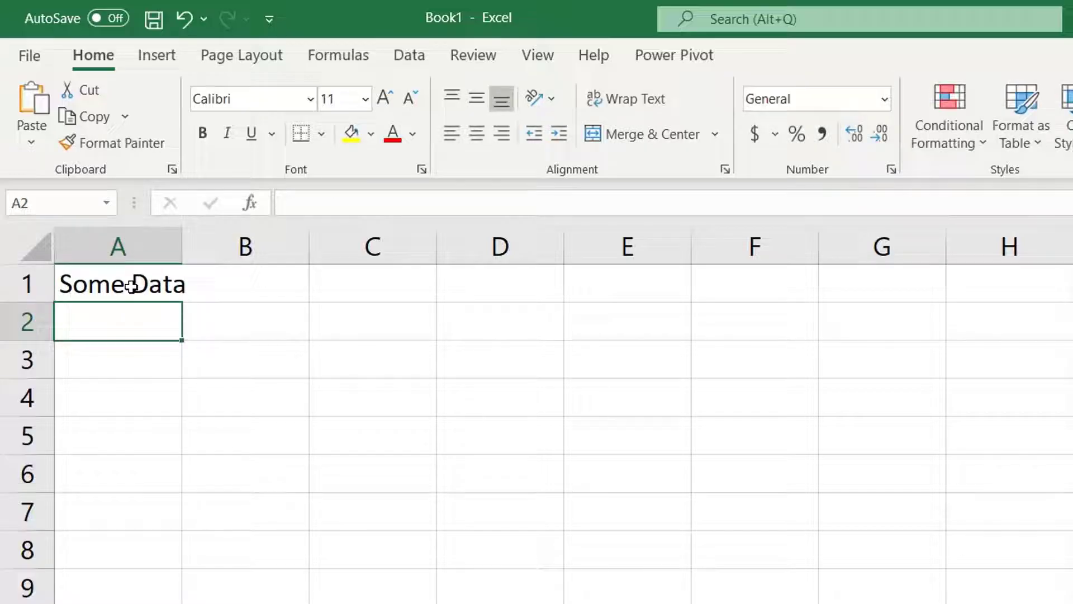
pyautogui.write('123')
pyautogui.press('Return')
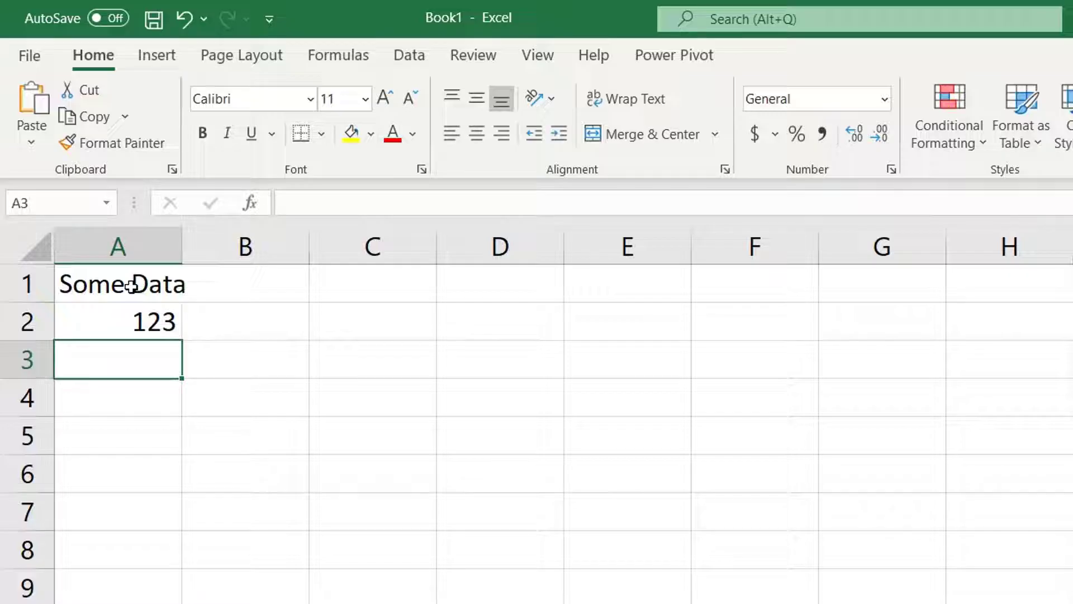
pyautogui.write('=1+1')
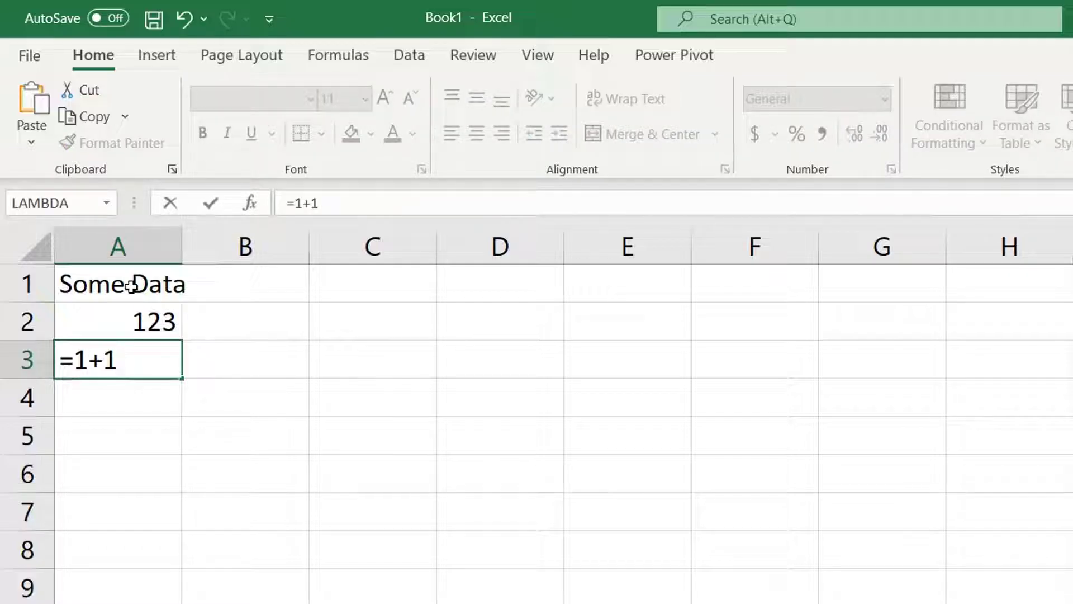
pyautogui.press('Return')
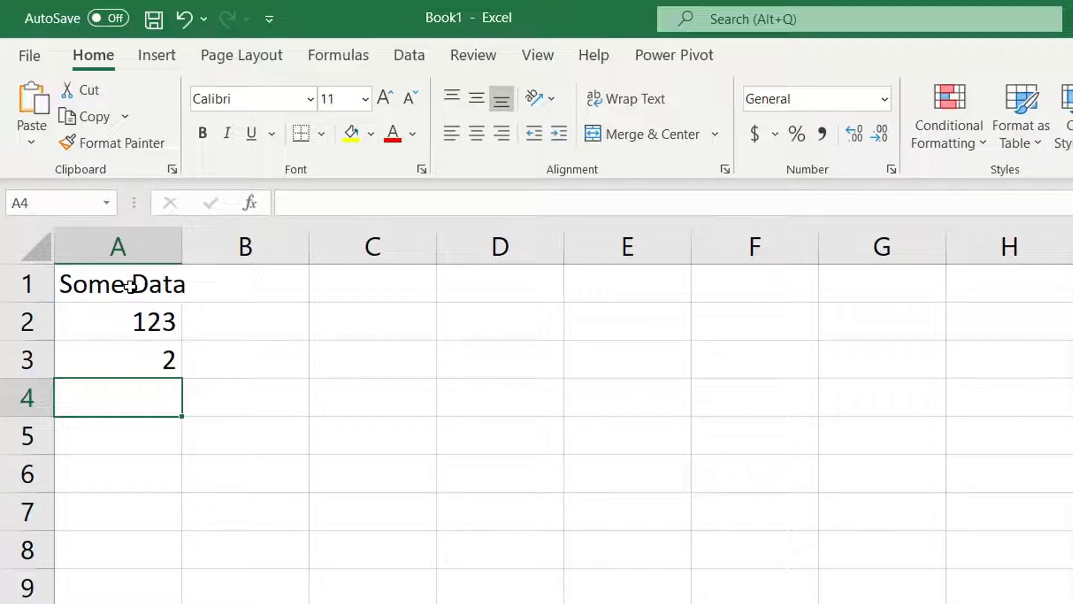
pyautogui.click(120, 358)
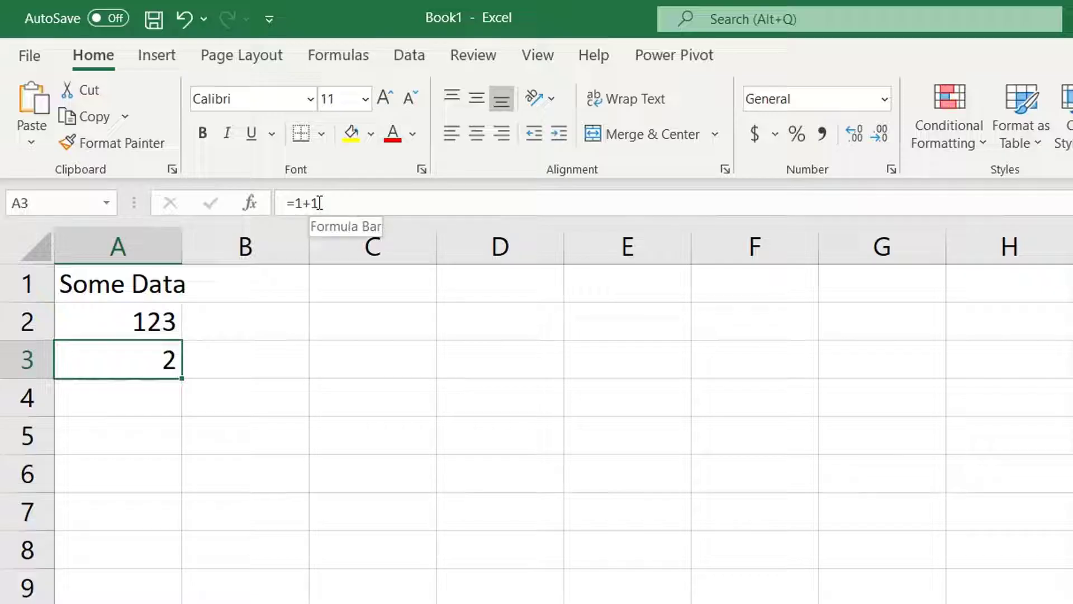
# Step: Replace A1's entry with 'Text', then edit it to read 'Text Text Test'
pyautogui.click(137, 288)
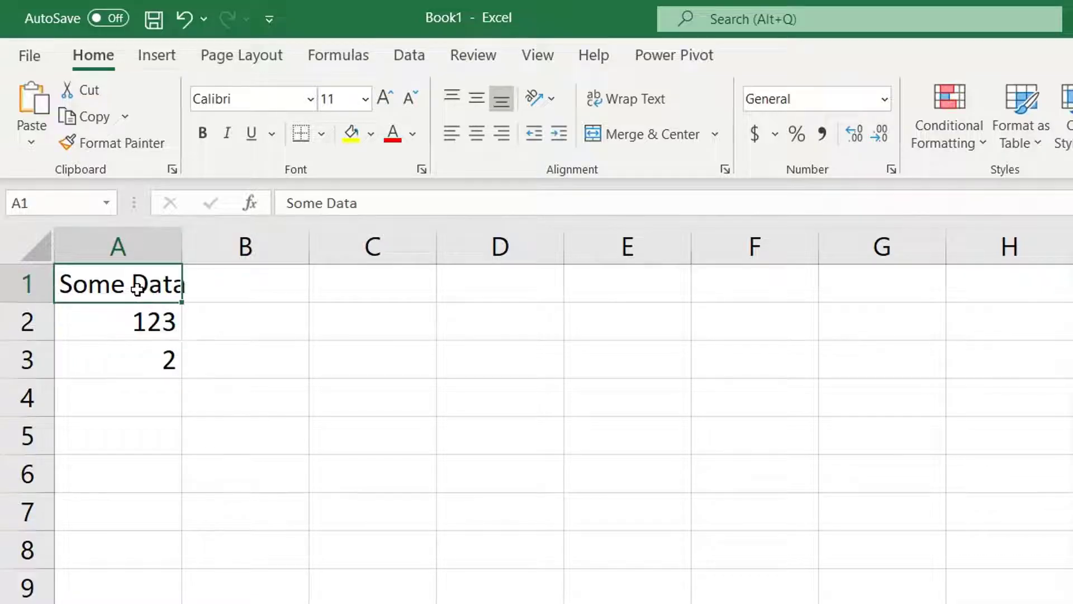
pyautogui.write('Text')
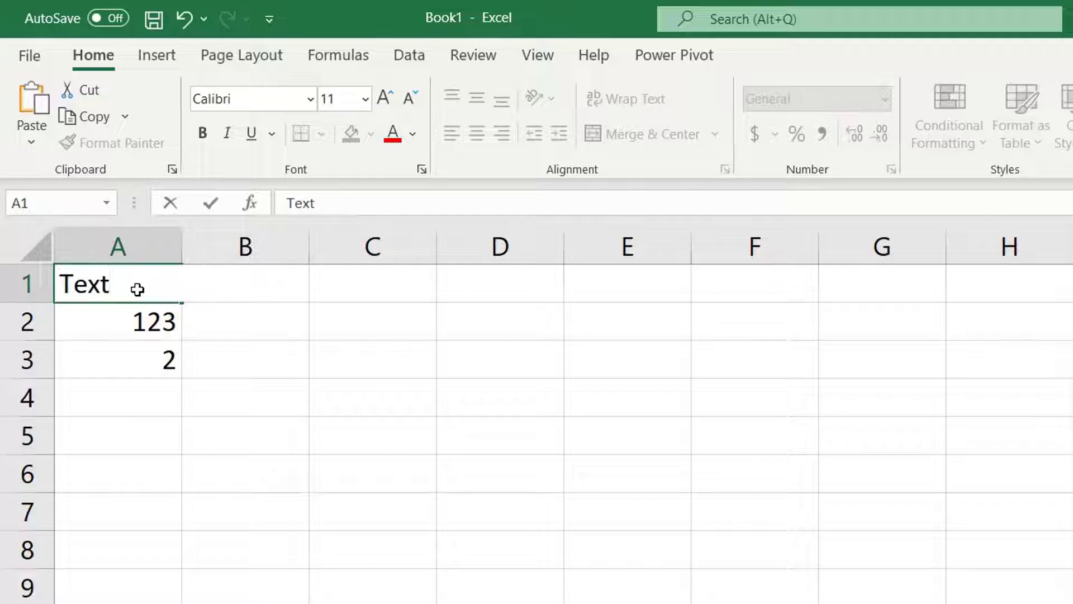
pyautogui.press('Return')
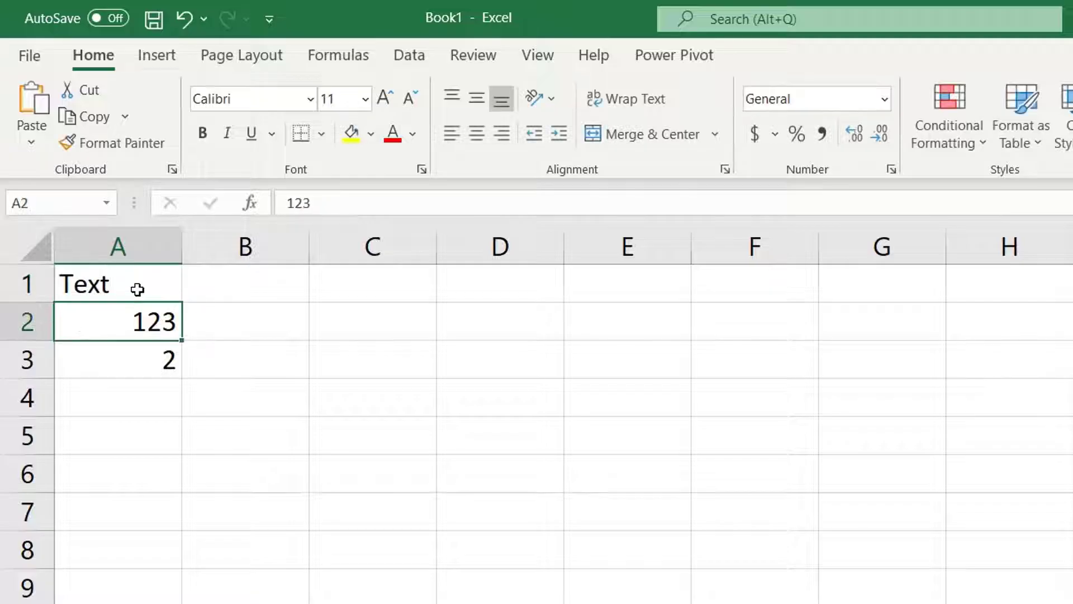
pyautogui.click(137, 288)
pyautogui.doubleClick(136, 288)
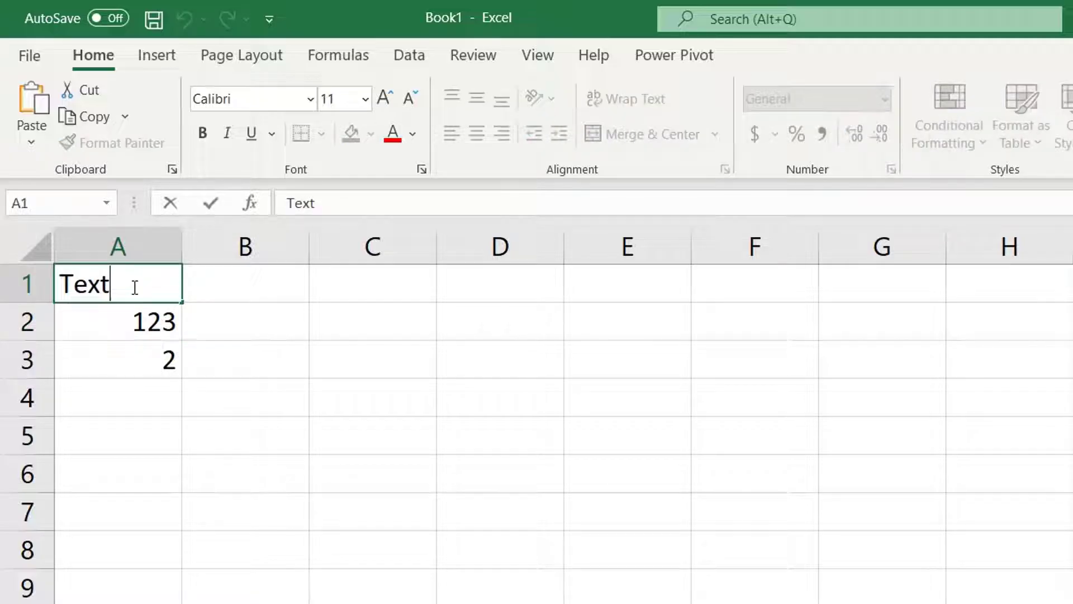
pyautogui.write('Text')
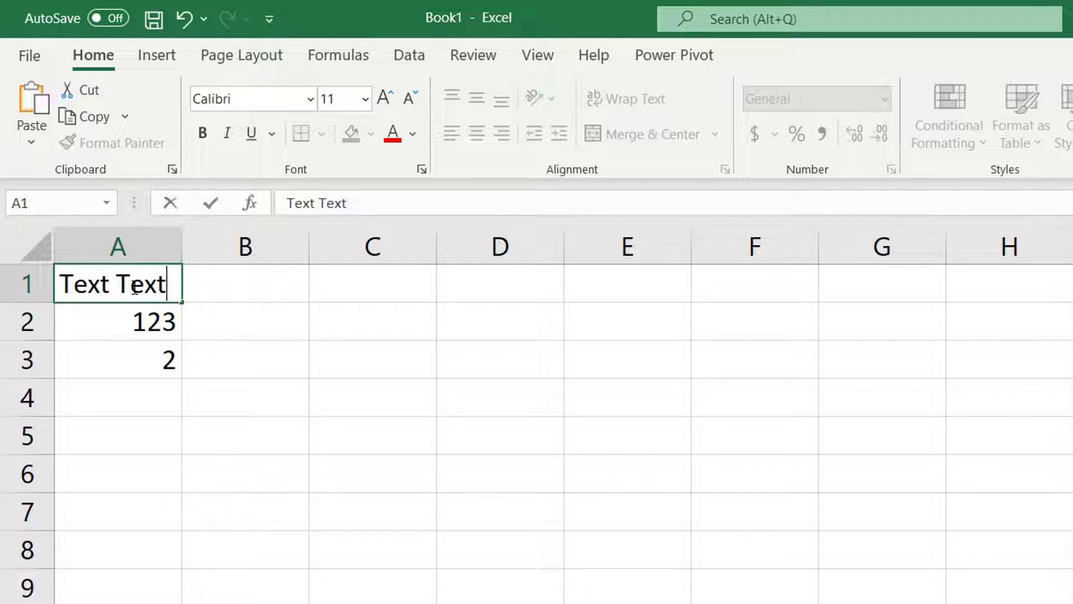
pyautogui.click(384, 203)
pyautogui.write('Test')
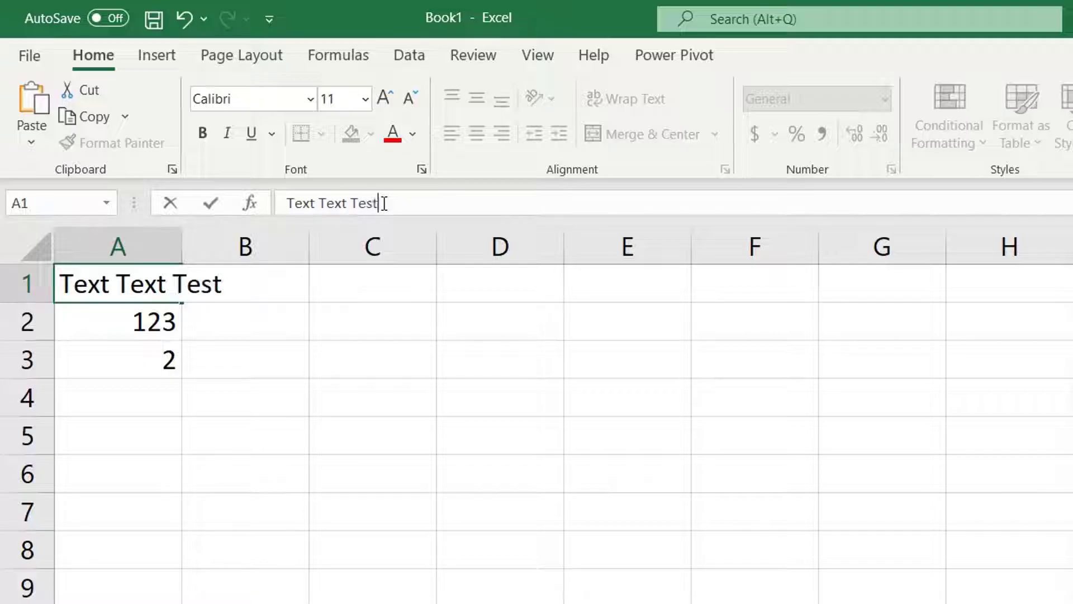
pyautogui.press('Return')
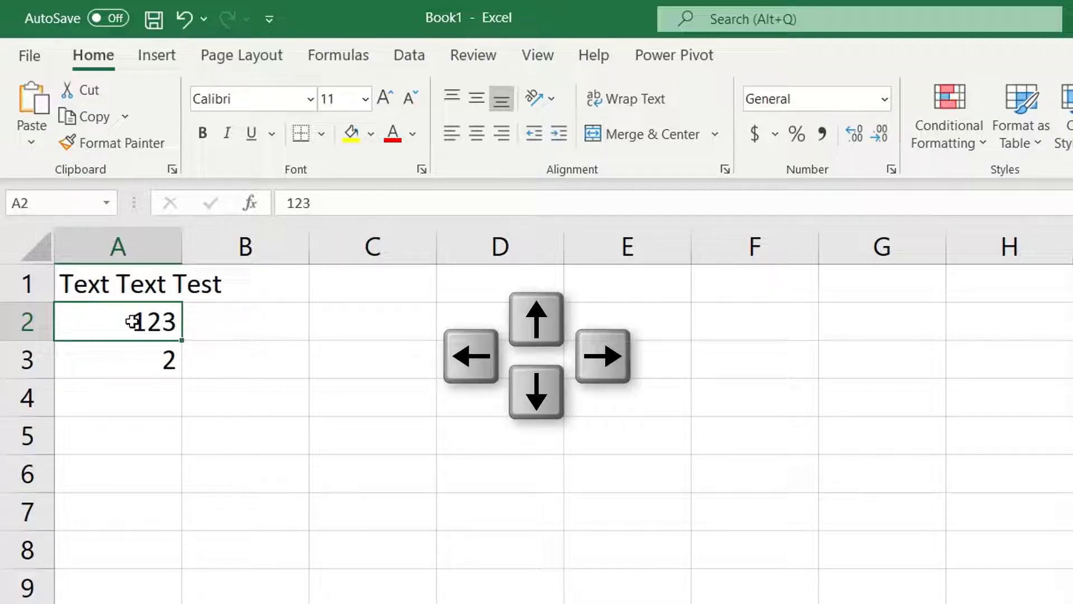
pyautogui.press('Up')
pyautogui.press('Right')
pyautogui.press('Down')
pyautogui.press('Left')
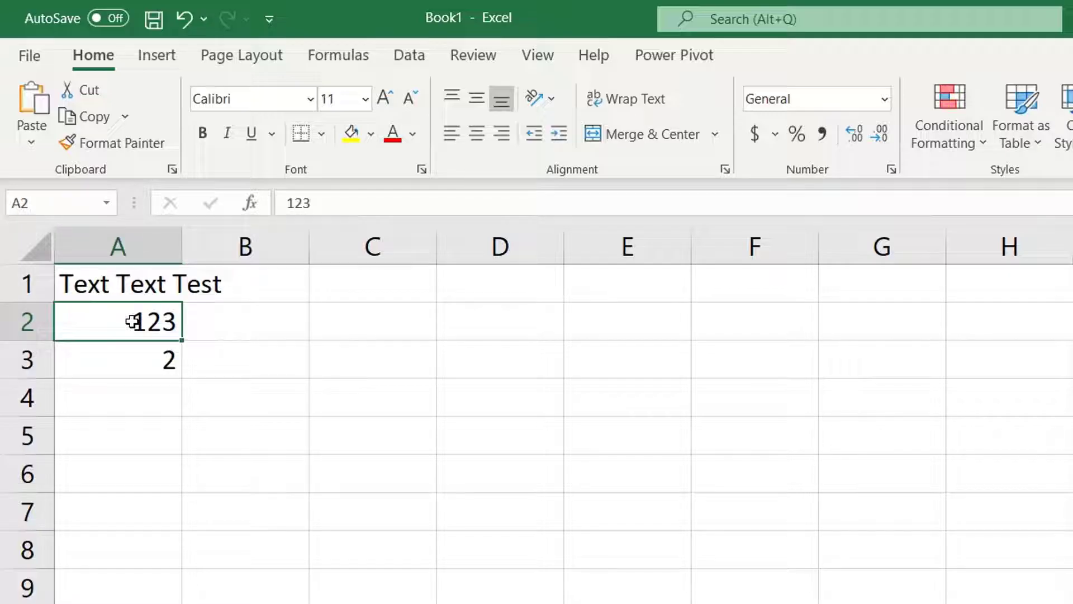
pyautogui.hotkey('ctrl', 'Up')
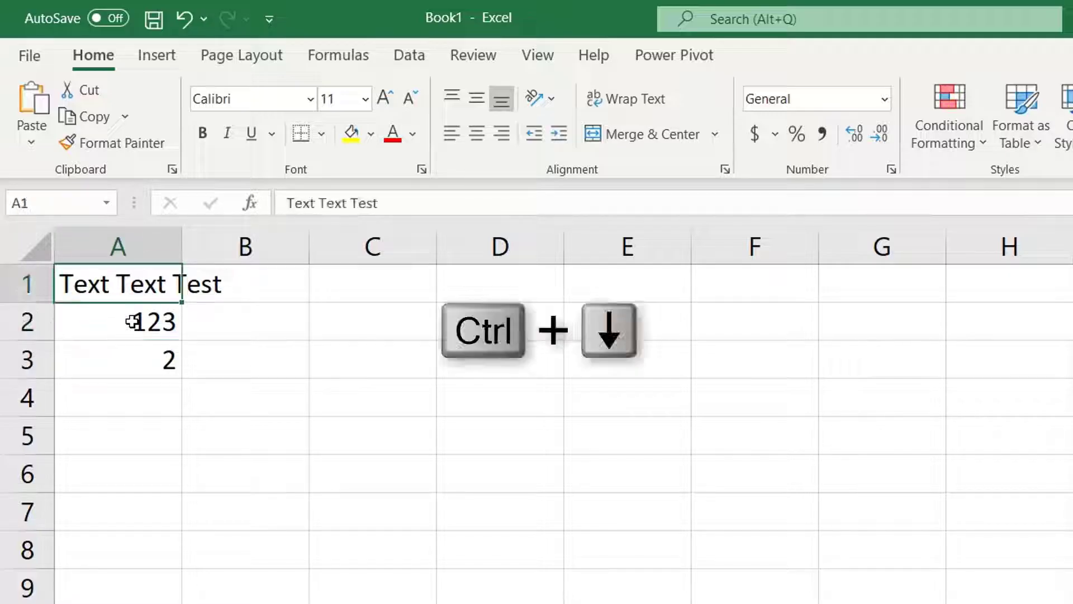
pyautogui.hotkey('ctrl', 'Down')
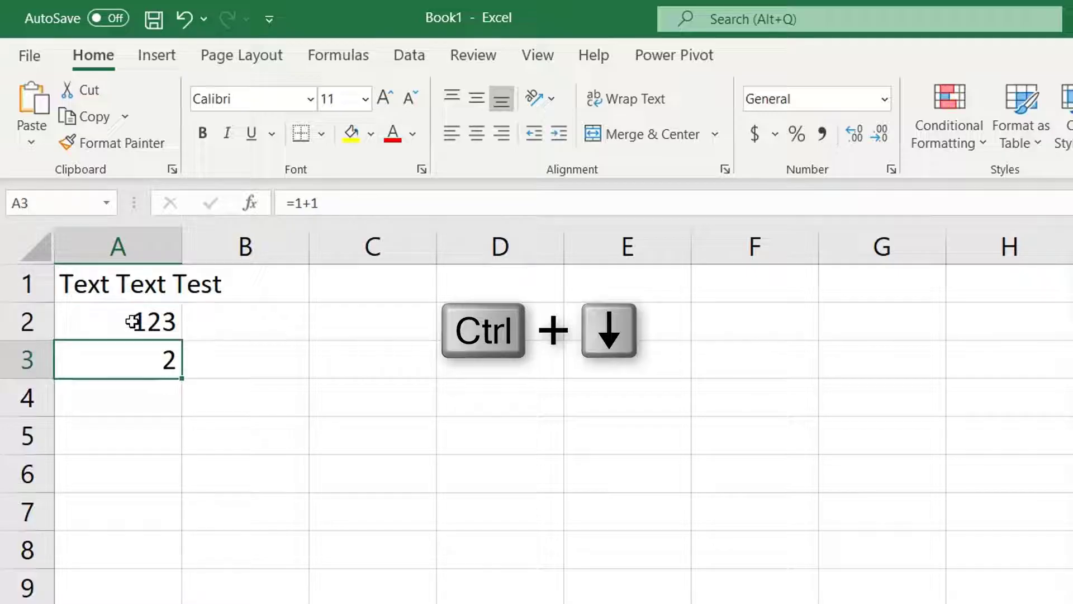
pyautogui.hotkey('ctrl', 'Up')
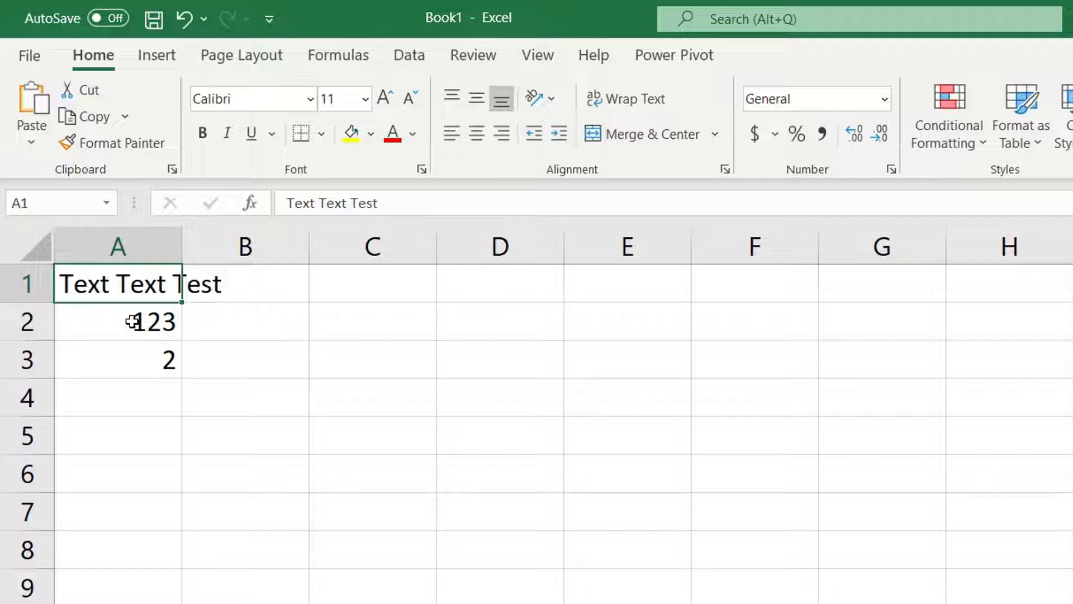
pyautogui.press('Return')
pyautogui.press('Return')
pyautogui.press('Return')
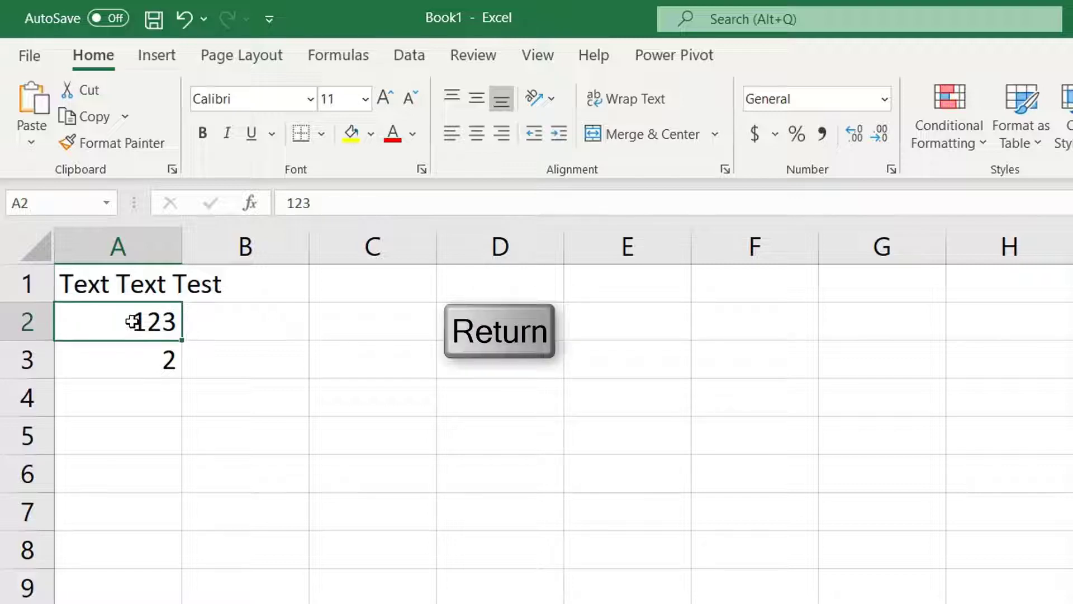
pyautogui.press('Tab')
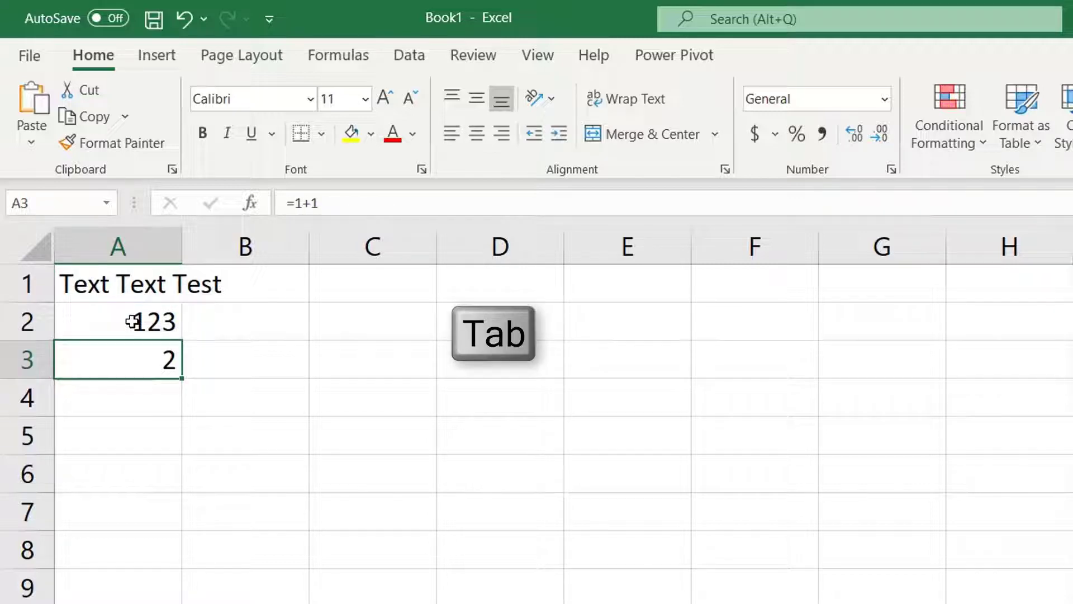
pyautogui.press('Tab')
pyautogui.press('Tab')
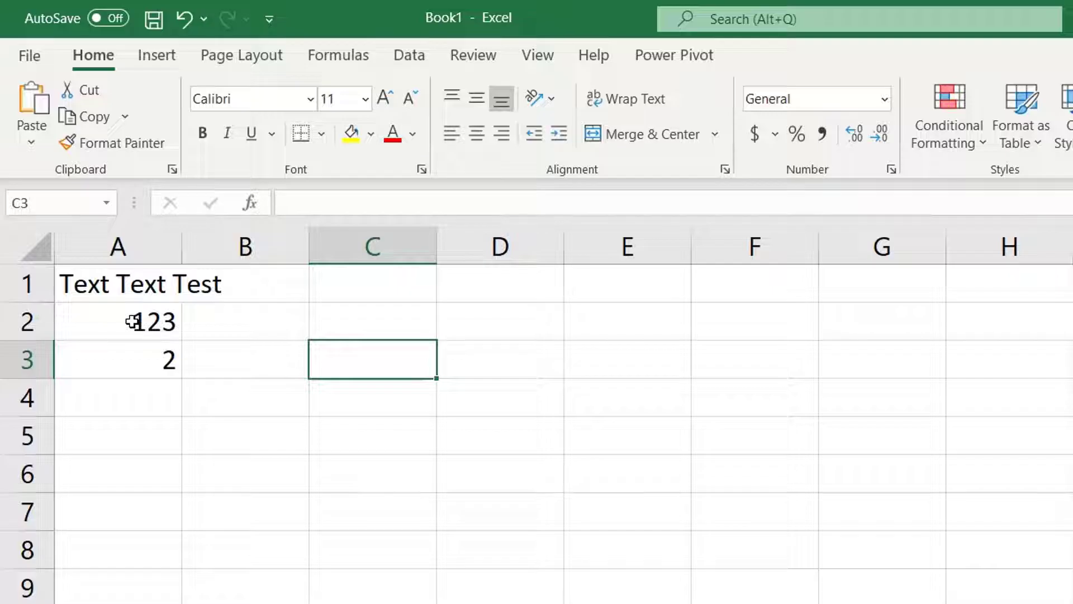
pyautogui.hotkey('shift', 'Tab')
pyautogui.hotkey('shift', 'Tab')
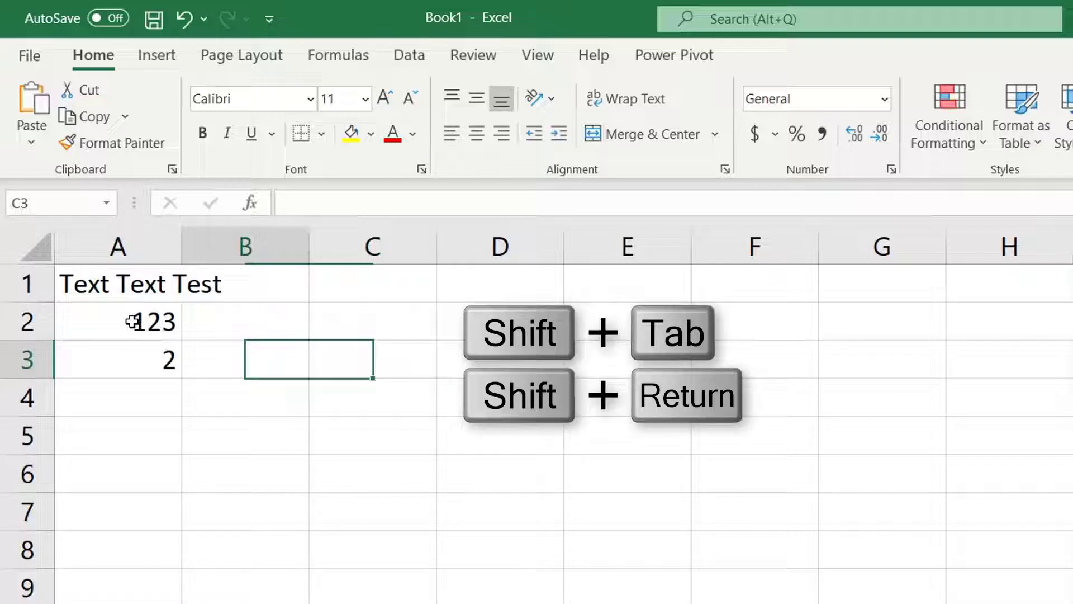
pyautogui.hotkey('shift', 'Return')
pyautogui.hotkey('shift', 'Return')
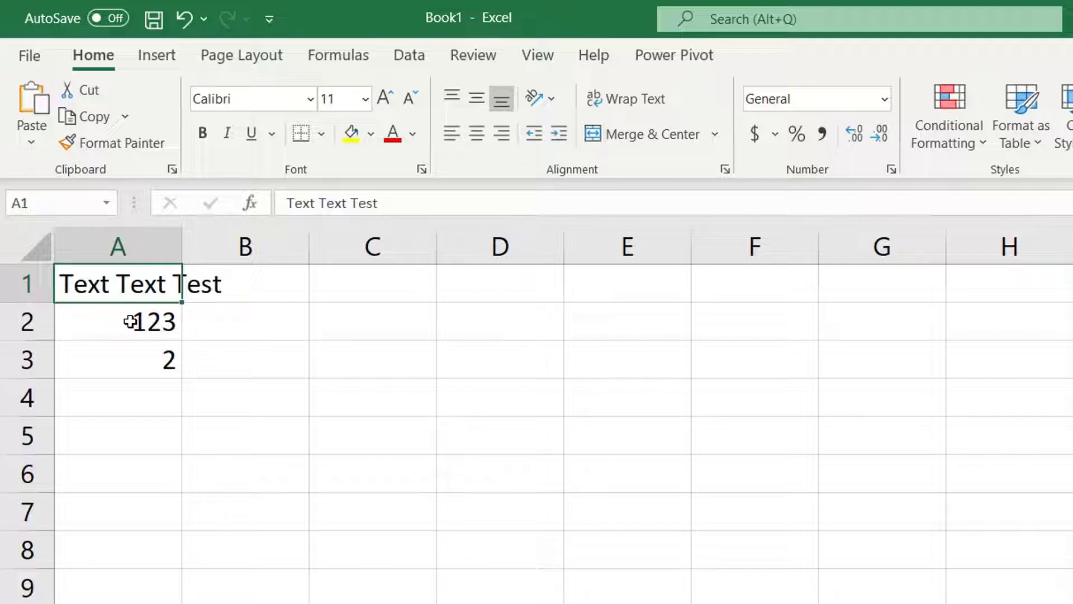
# Step: Select the three filled cells A1:A3
pyautogui.moveTo(116, 280); pyautogui.dragTo(119, 355)
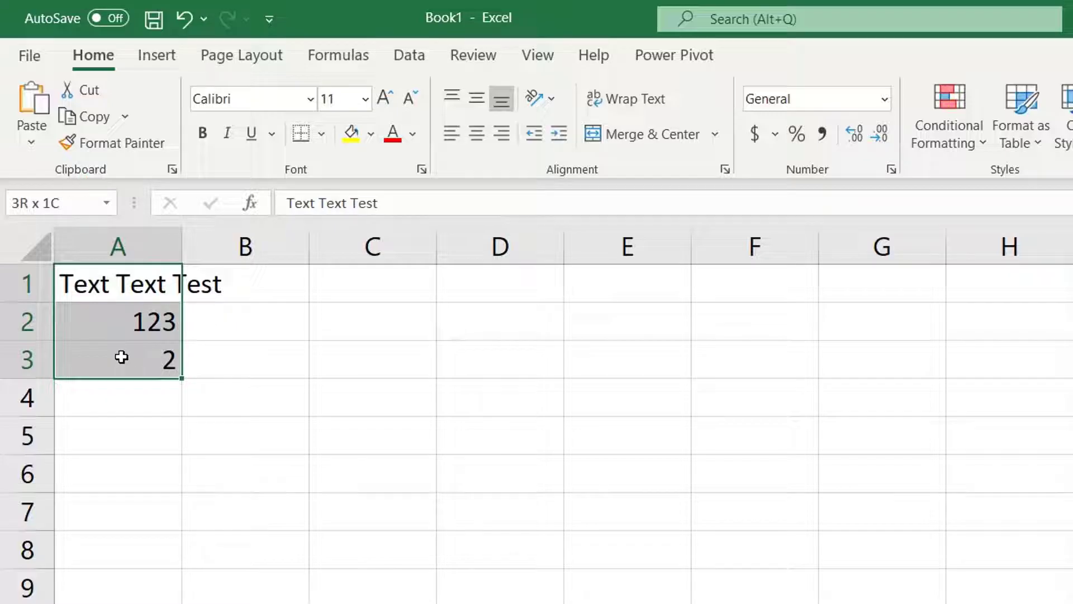
pyautogui.moveTo(121, 357); pyautogui.dragTo(121, 357)
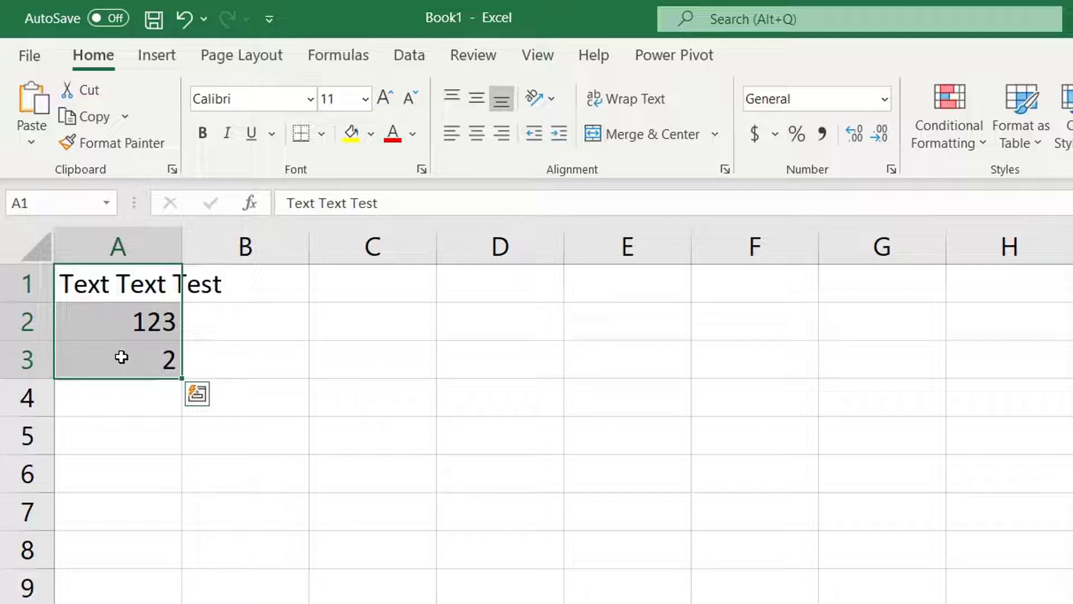
# Step: Clear A1:A3 and enter the title '2021 budget' in A1
pyautogui.hotkey('ctrl', 'z')
pyautogui.press('Delete')
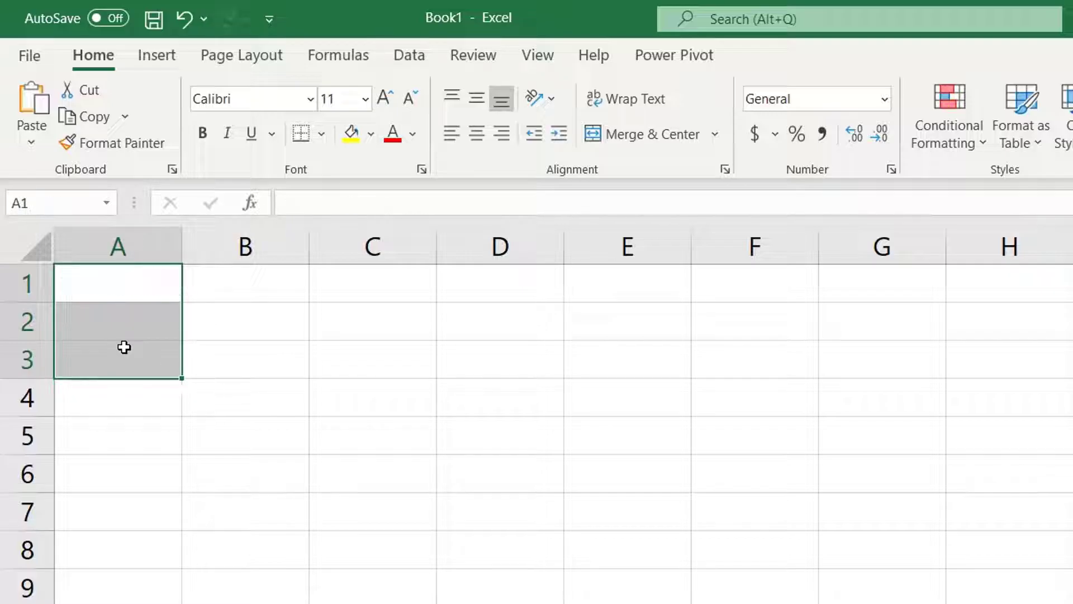
pyautogui.click(101, 286)
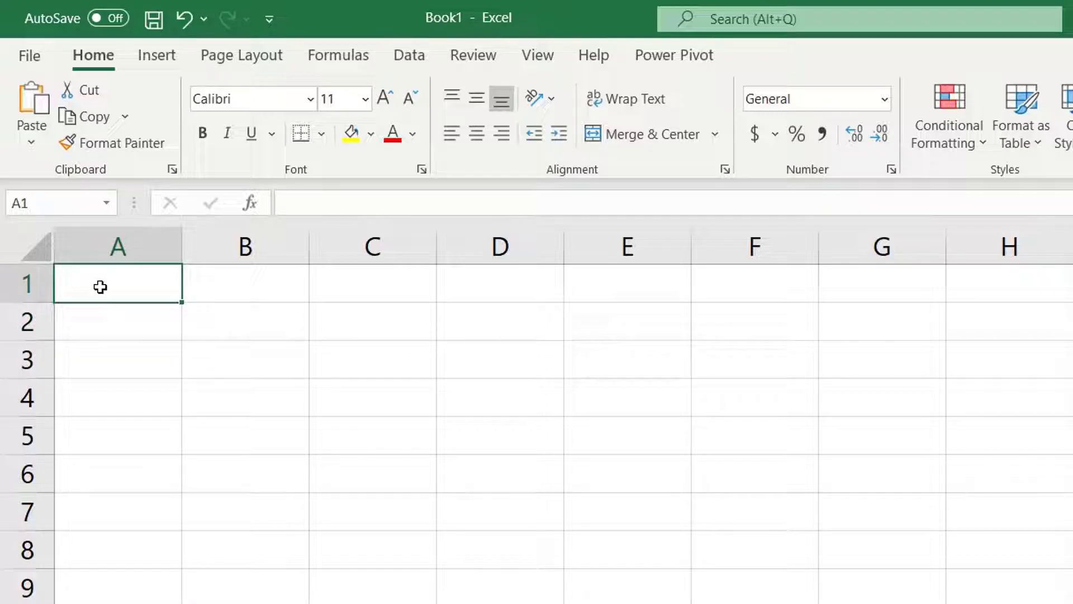
pyautogui.write('2021 budget')
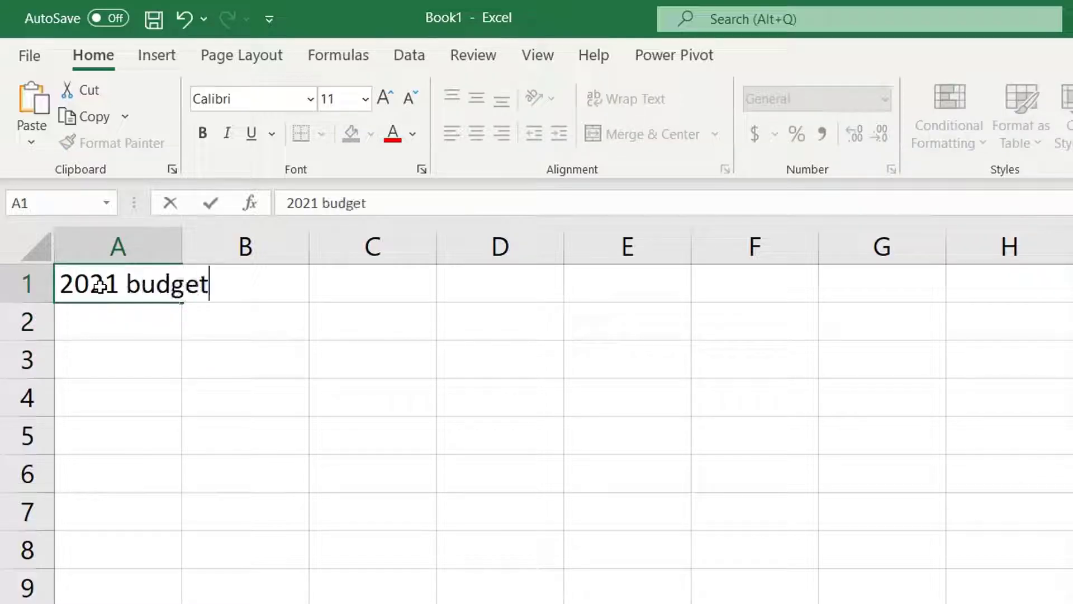
pyautogui.press('Return')
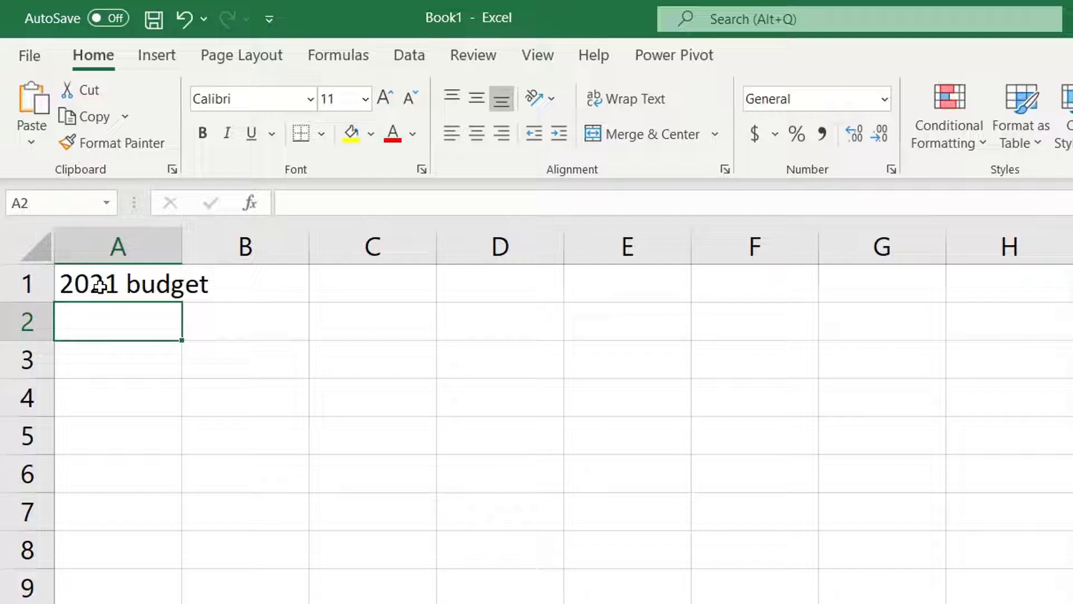
# Step: Enter Expense1 and Expense2 in A3:A4 and autofill the labels down to Expense6
pyautogui.click(99, 353)
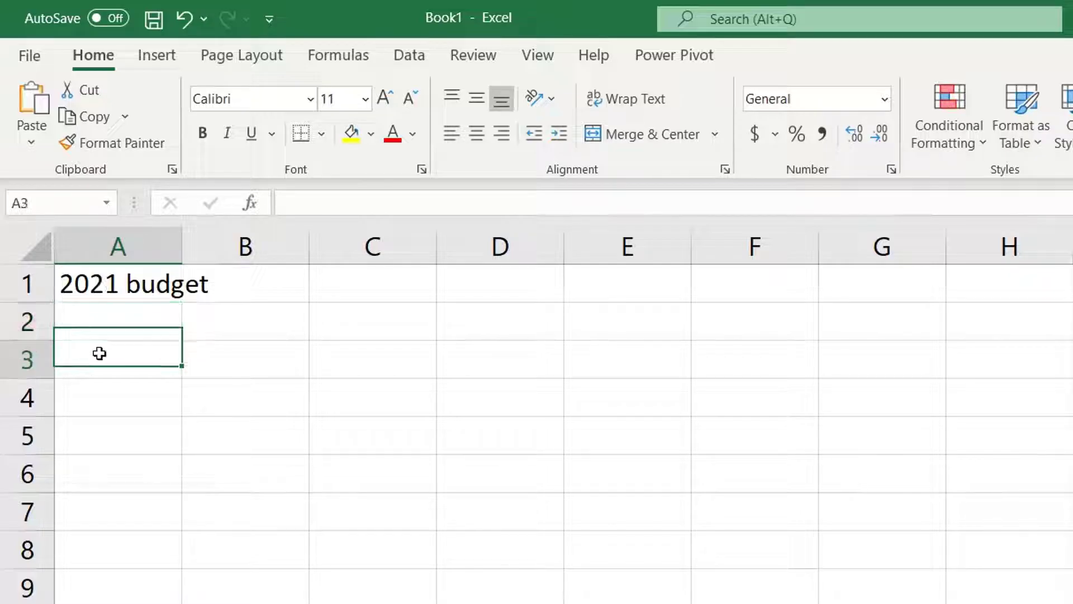
pyautogui.write('Expense1')
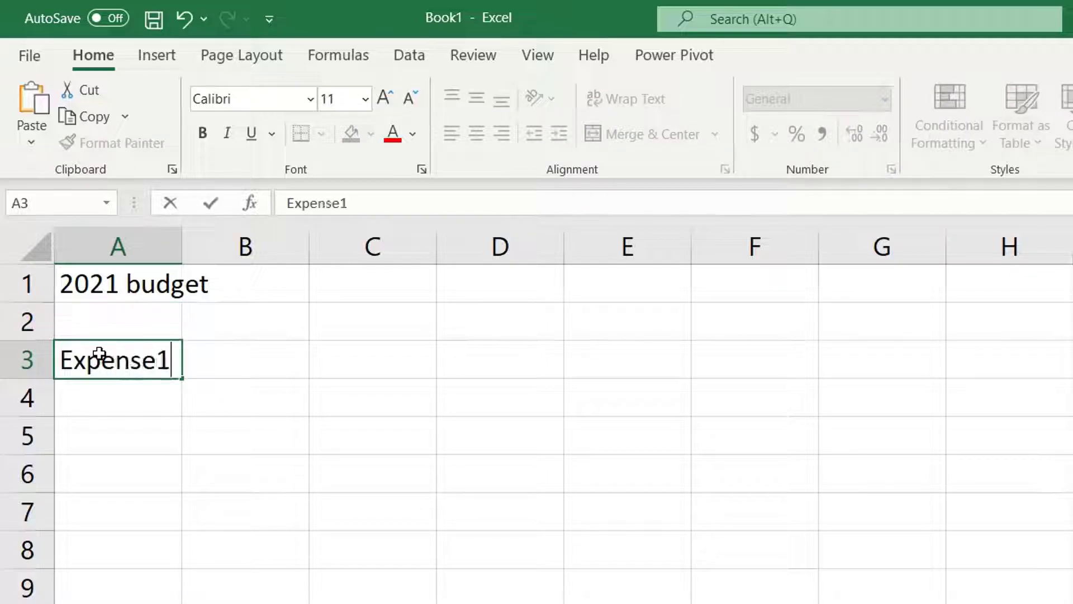
pyautogui.press('Return')
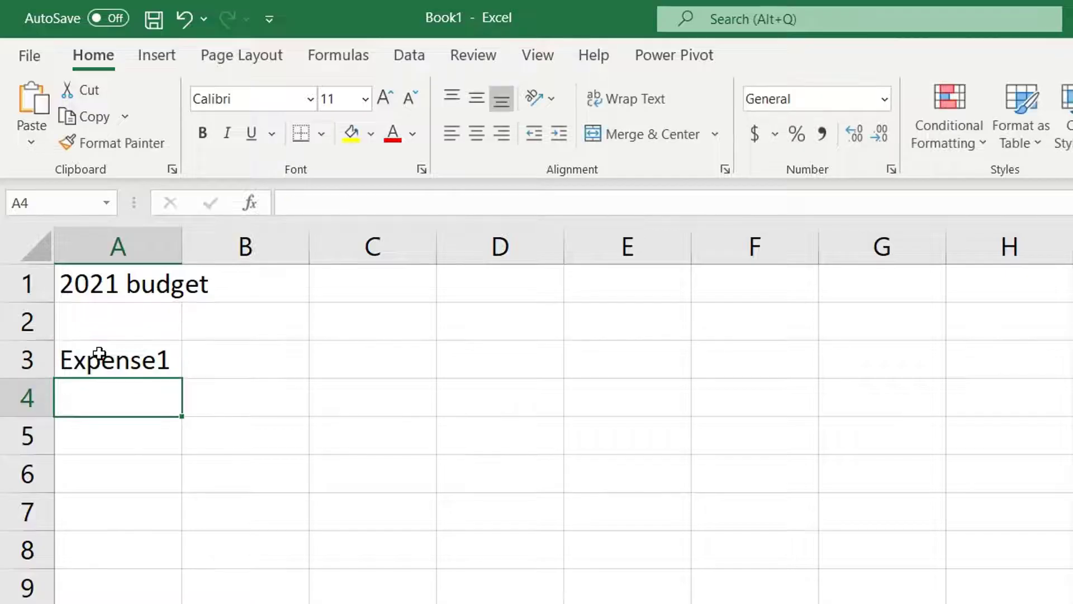
pyautogui.write('Expense2')
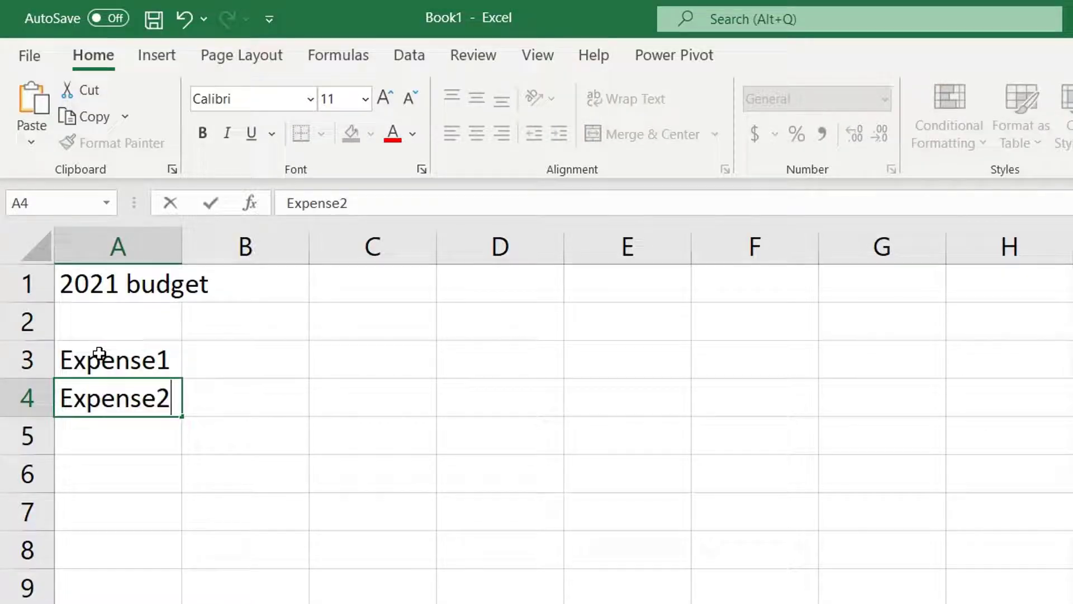
pyautogui.press('Return')
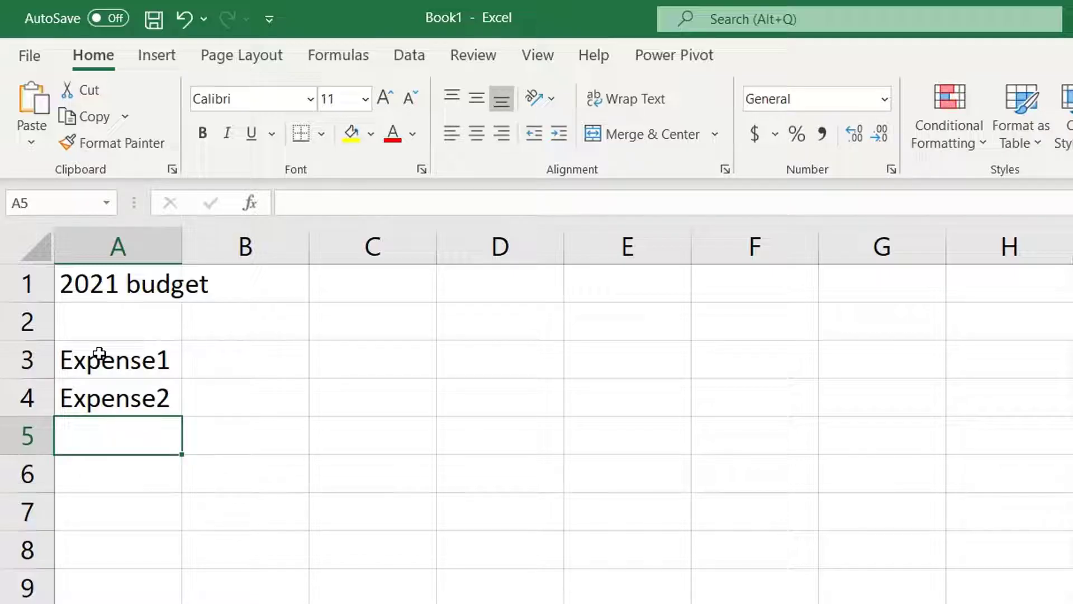
pyautogui.moveTo(100, 353); pyautogui.dragTo(110, 402)
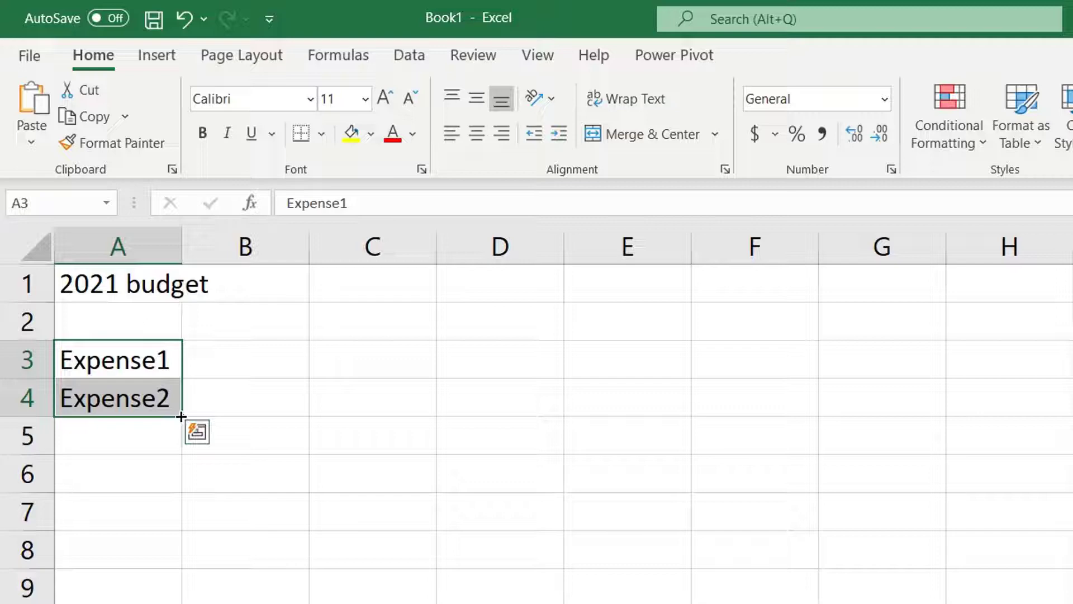
pyautogui.moveTo(181, 416); pyautogui.dragTo(155, 553)
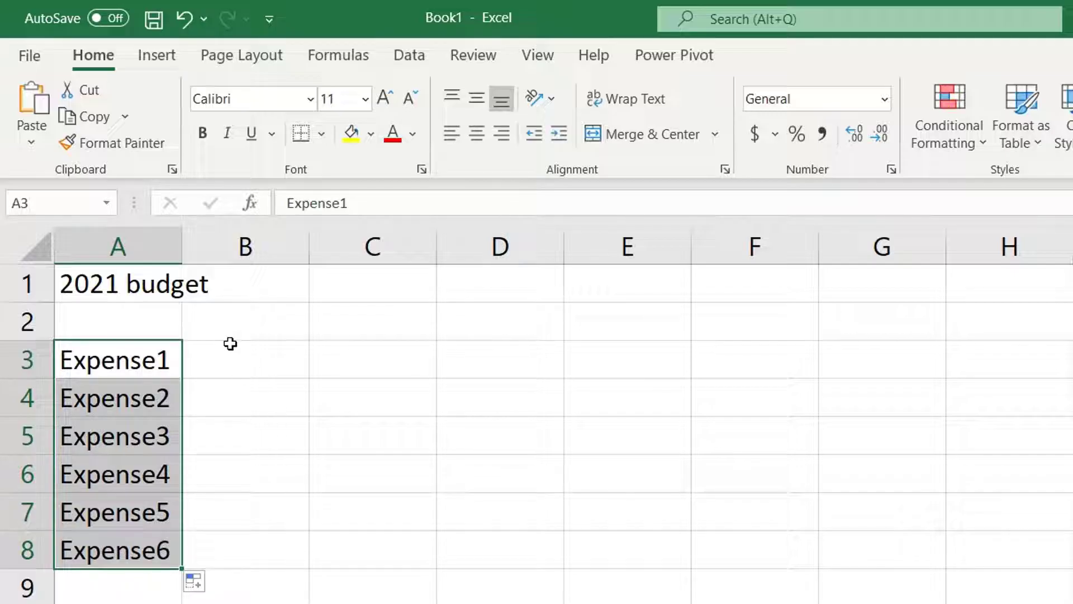
# Step: Autofill month headings Jan through Dec from B2 and enter 27 as the first Jan figure
pyautogui.click(224, 325)
pyautogui.write('Jan')
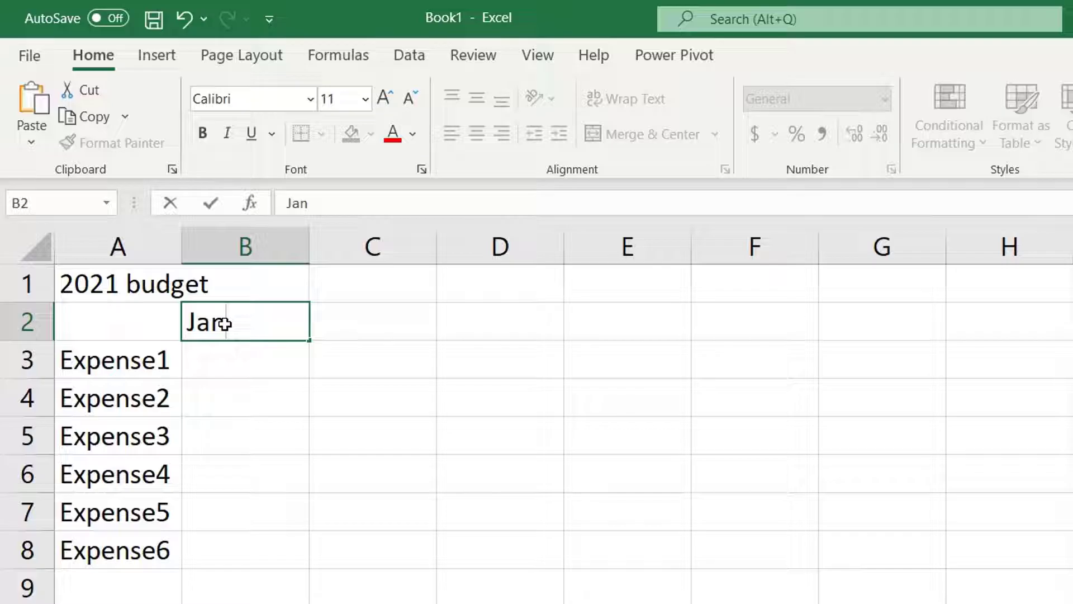
pyautogui.moveTo(311, 338); pyautogui.dragTo(1072, 307)
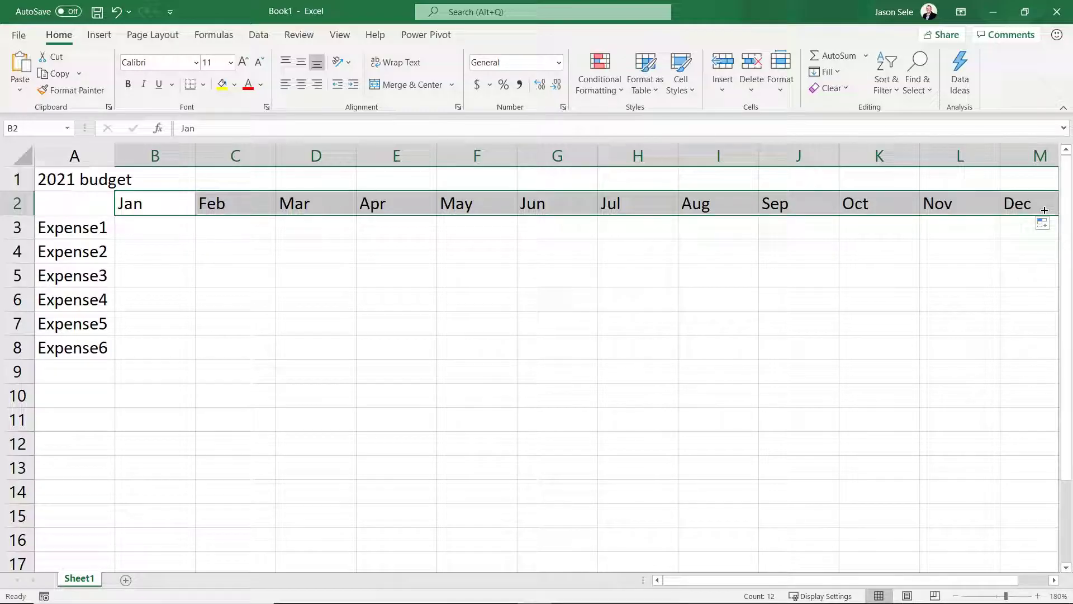
pyautogui.click(151, 229)
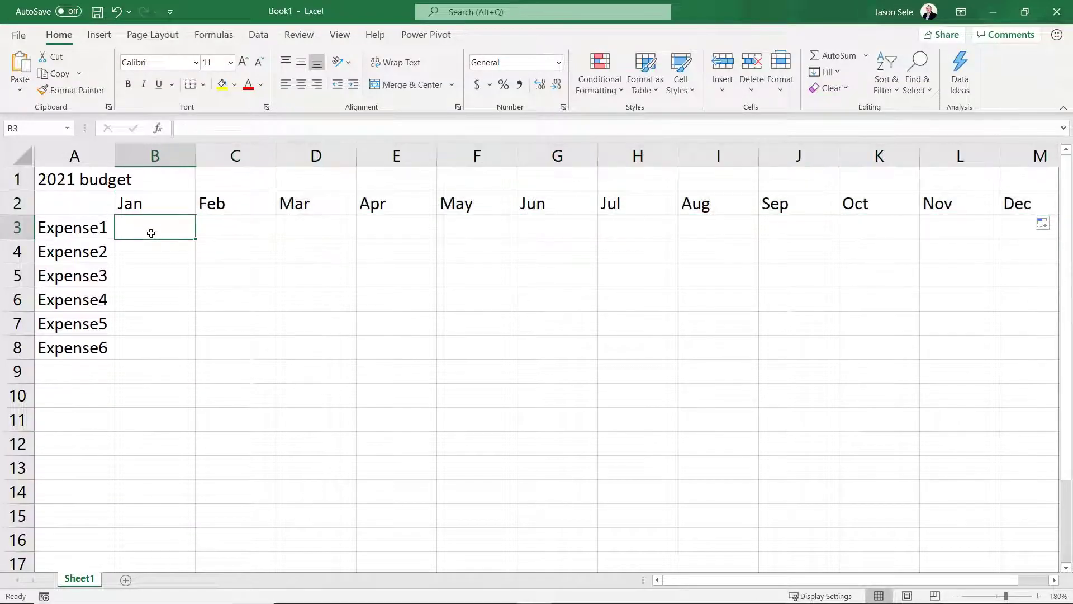
pyautogui.write('27')
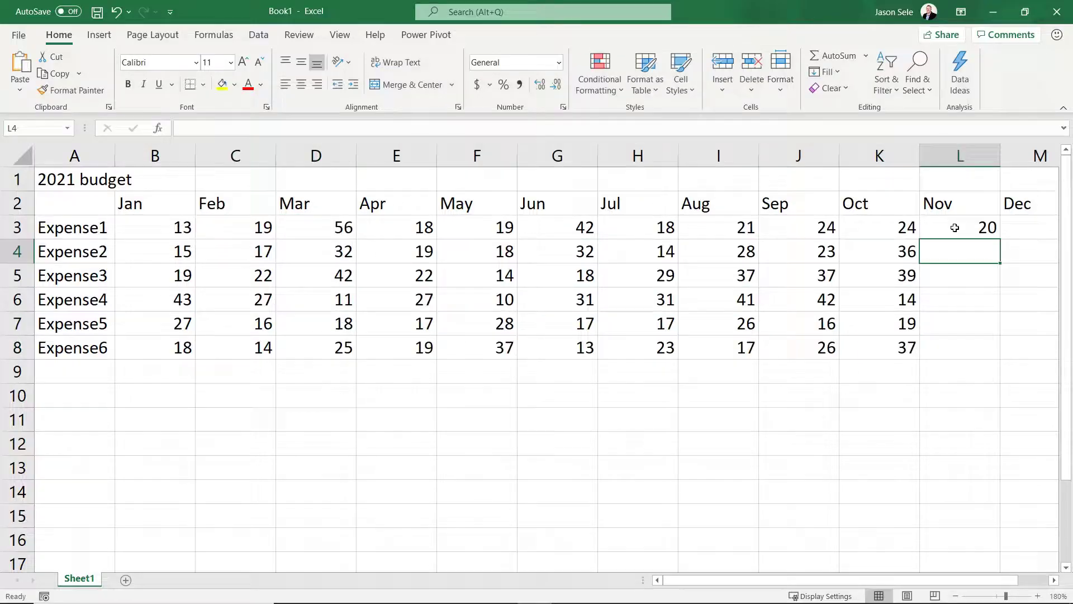
pyautogui.click(72, 370)
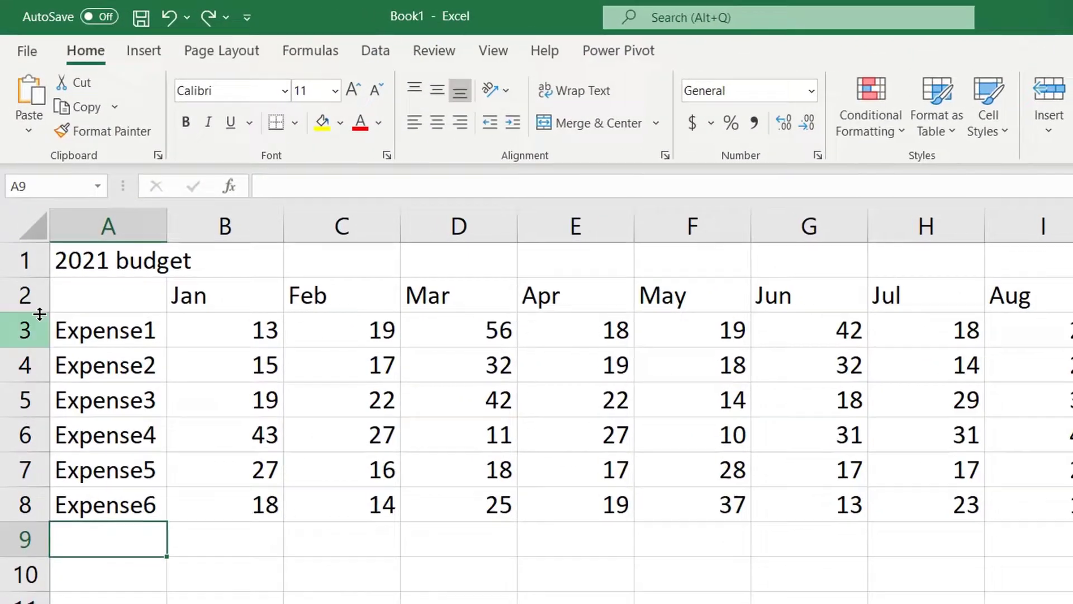
# Step: Insert a blank row above the title and another above the month headings
pyautogui.rightClick(26, 267)
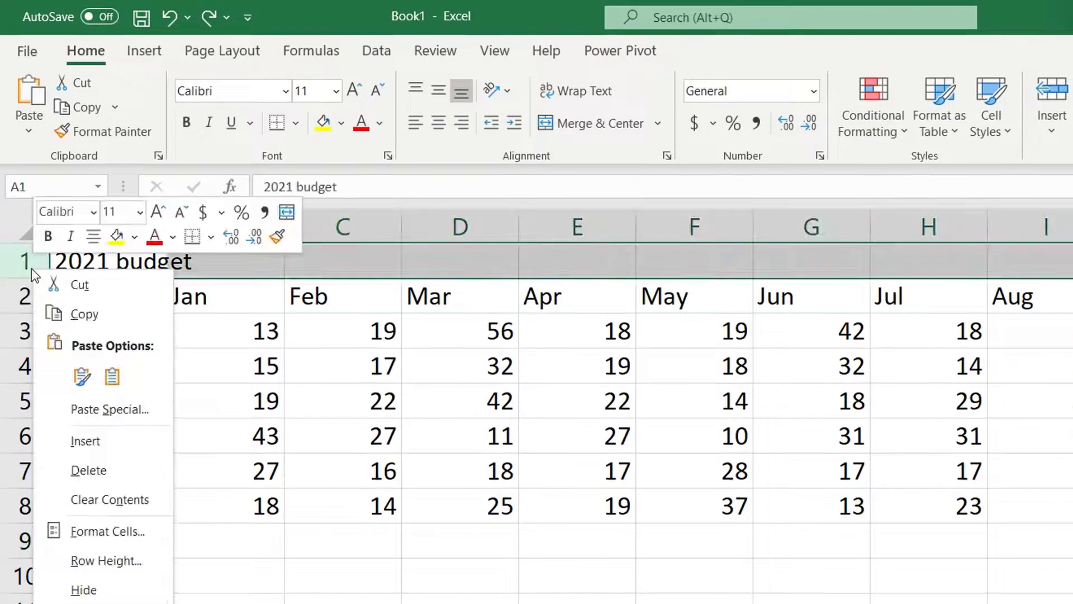
pyautogui.click(97, 435)
pyautogui.rightClick(25, 333)
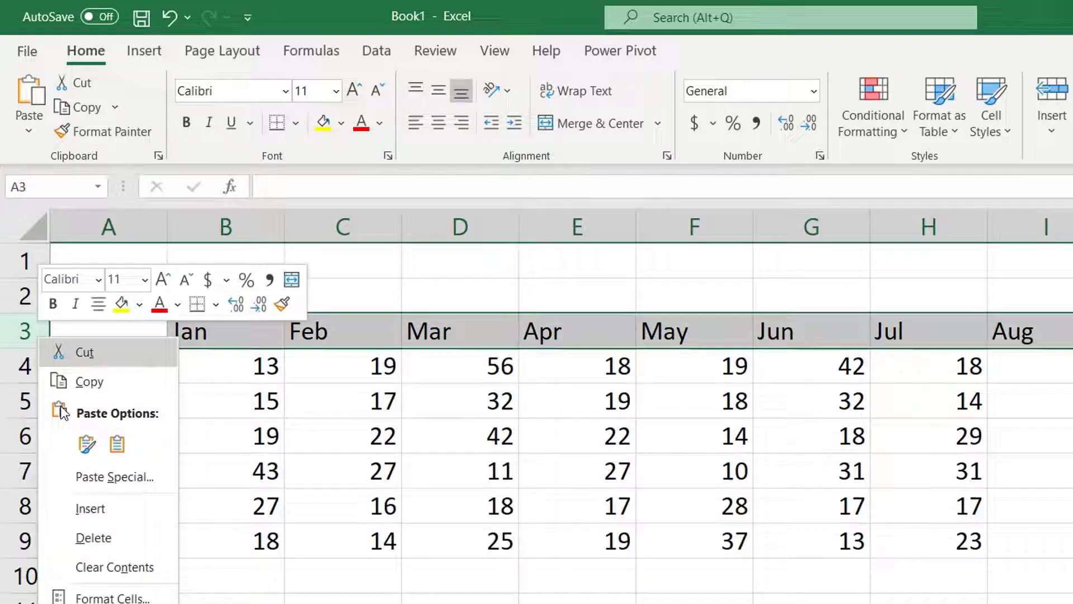
pyautogui.click(89, 509)
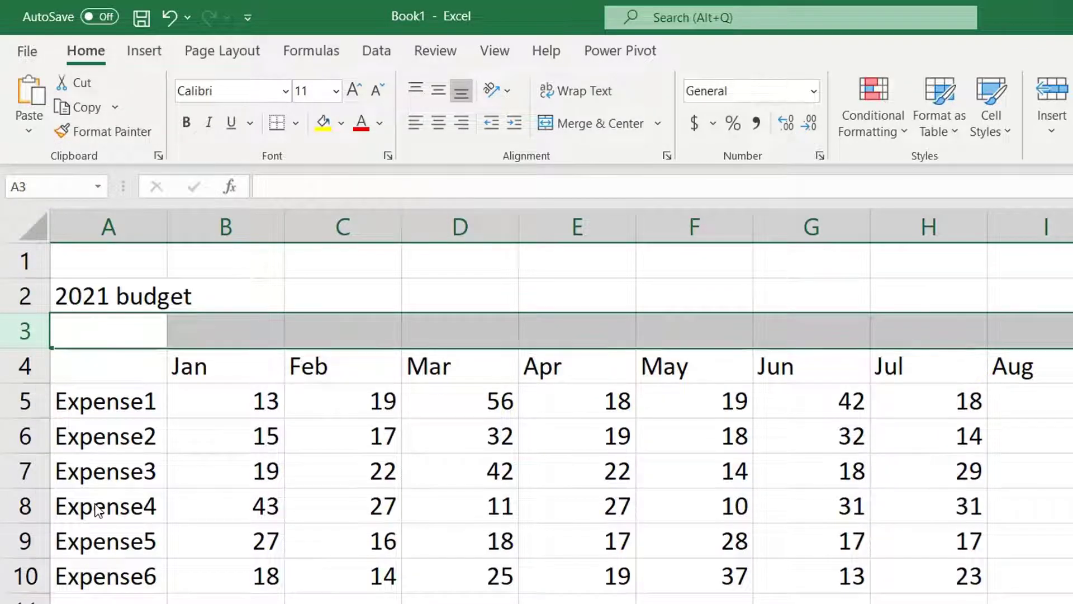
# Step: Make the title in A2 24-point bold
pyautogui.click(77, 301)
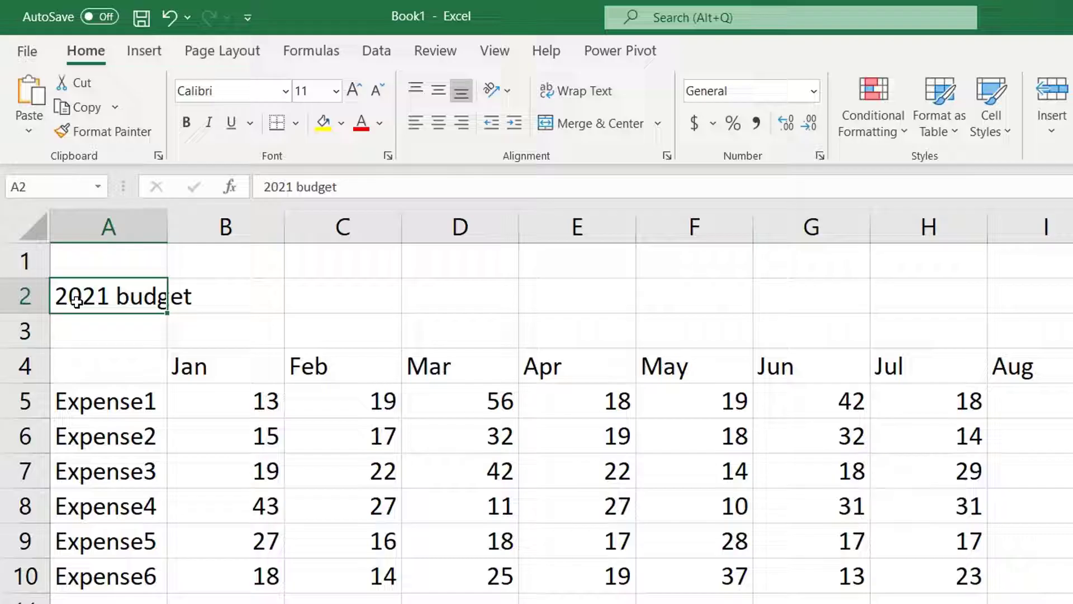
pyautogui.click(336, 91)
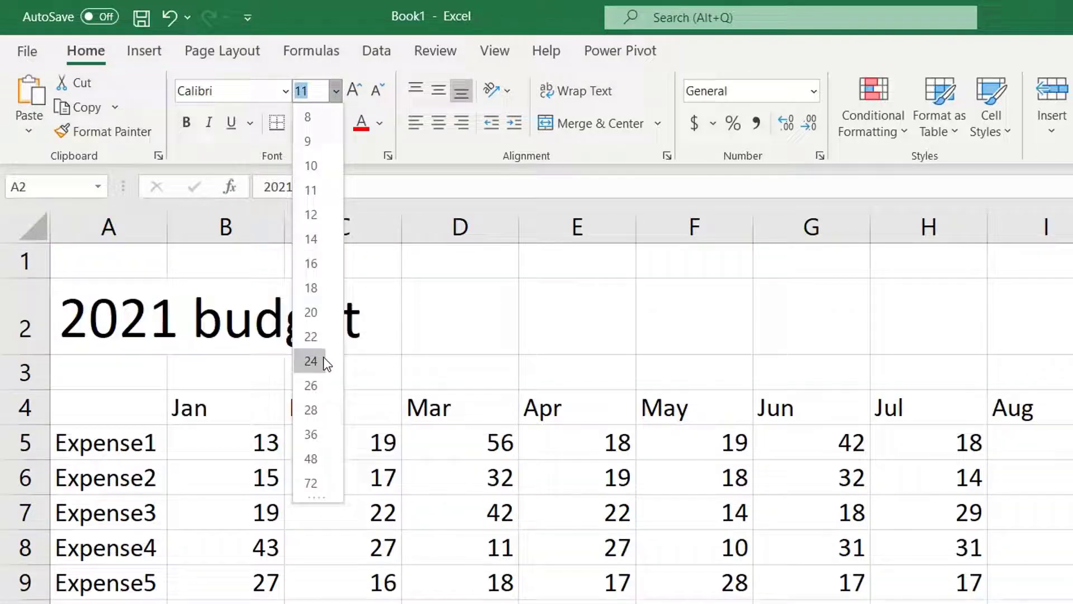
pyautogui.click(311, 361)
pyautogui.click(189, 127)
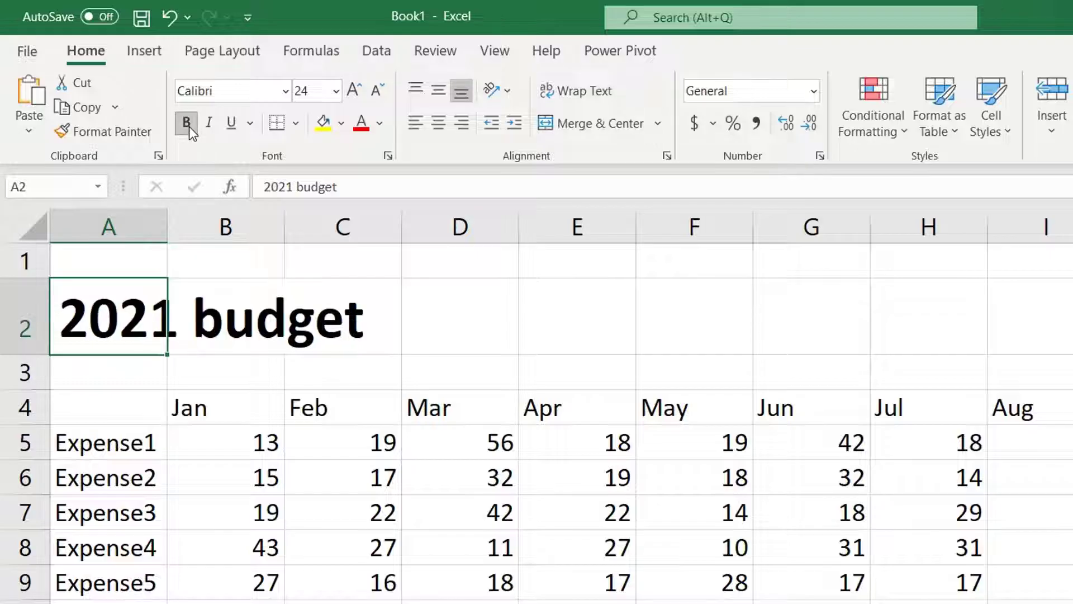
# Step: Capitalise the title to '2021 Budget' and merge and centre it across A2:M2
pyautogui.click(296, 187)
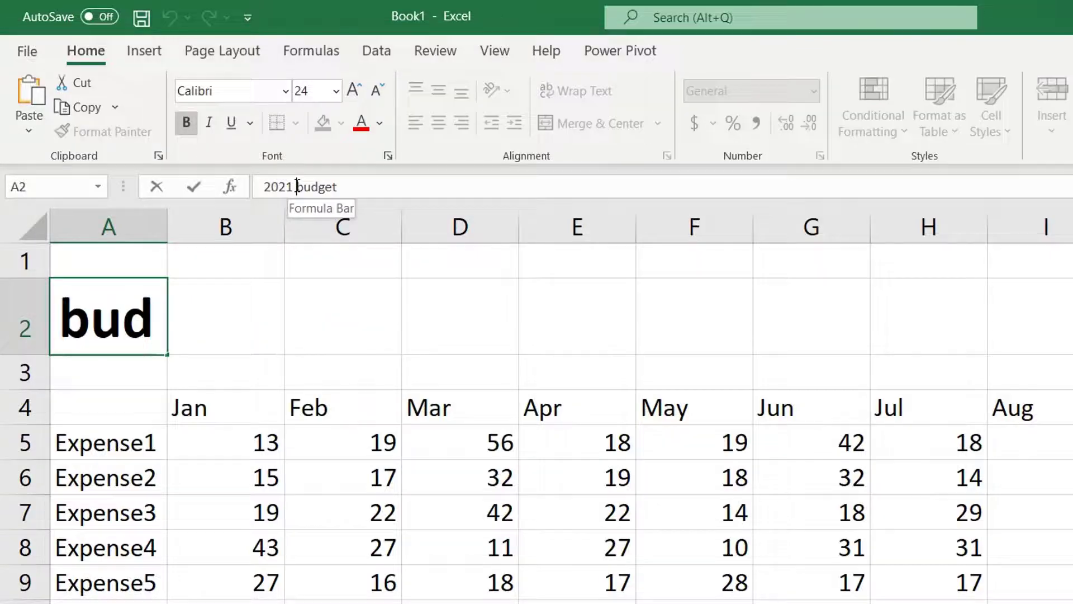
pyautogui.press('Delete')
pyautogui.write('B')
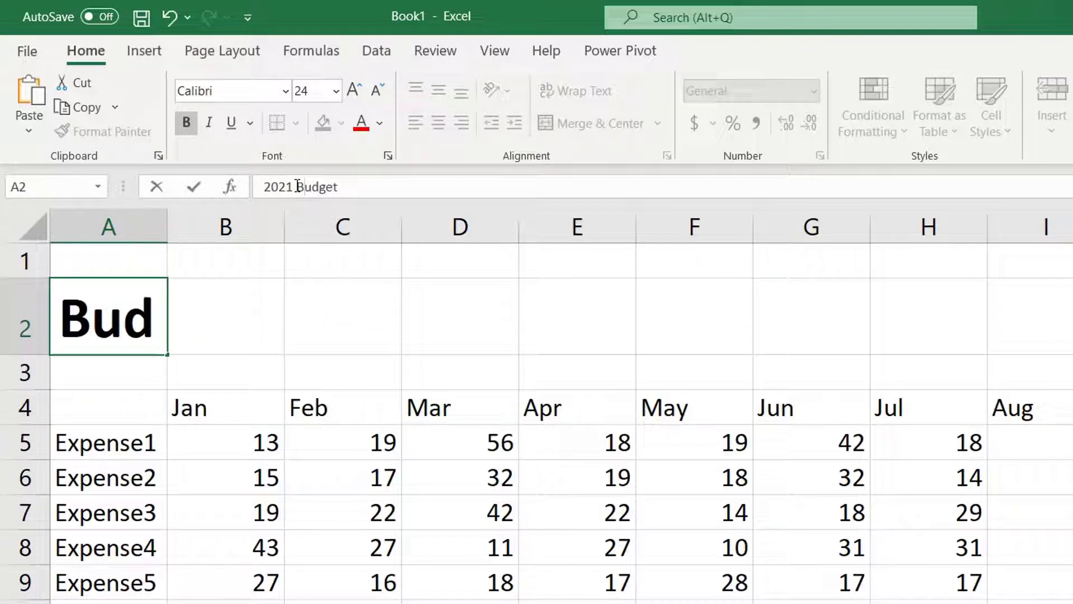
pyautogui.press('Return')
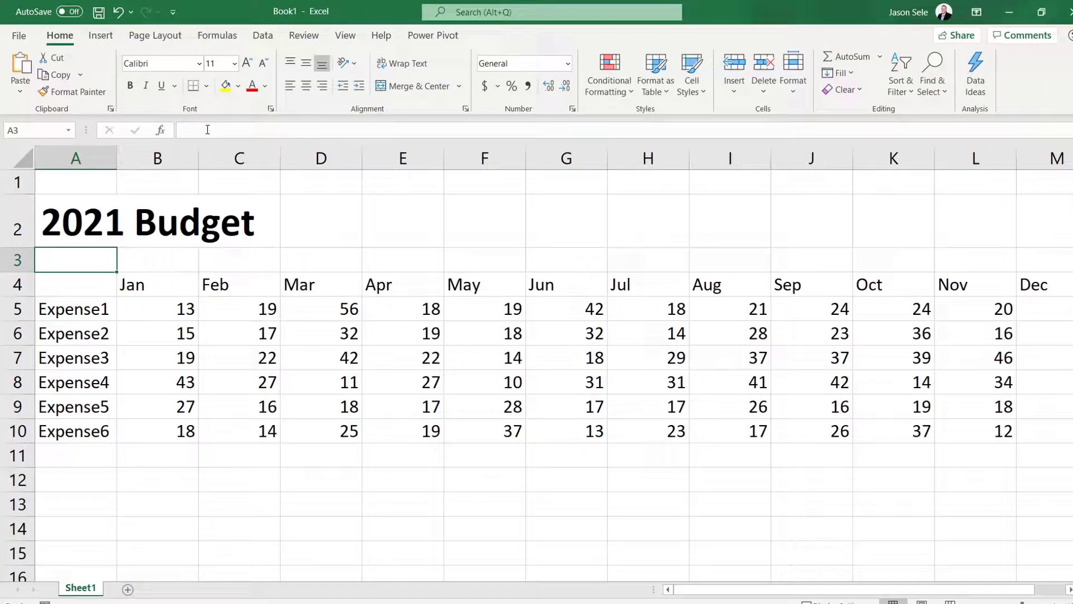
pyautogui.moveTo(83, 212); pyautogui.dragTo(1008, 222)
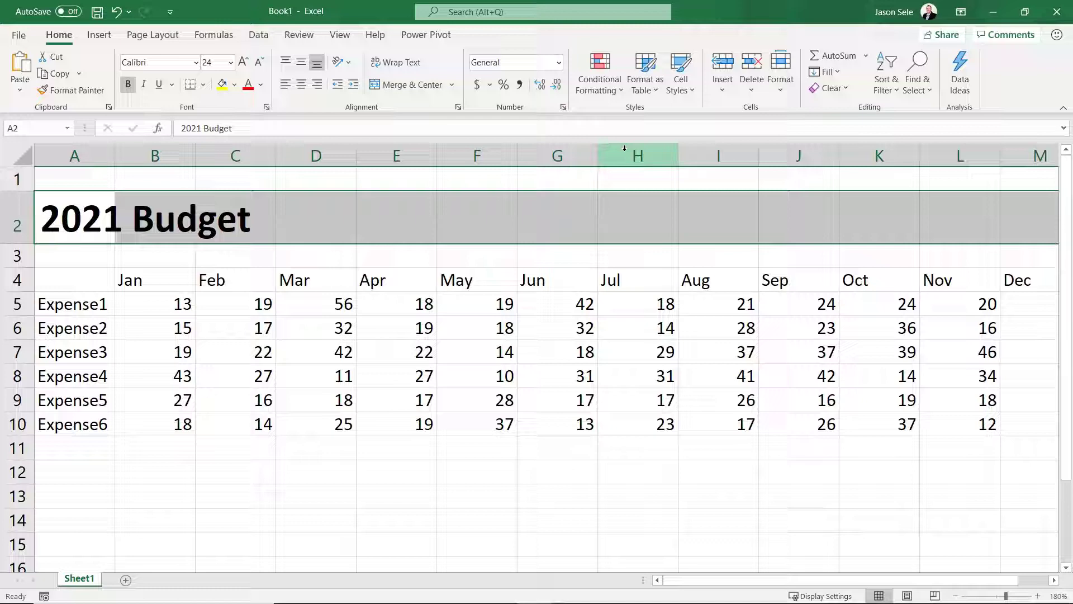
pyautogui.click(423, 86)
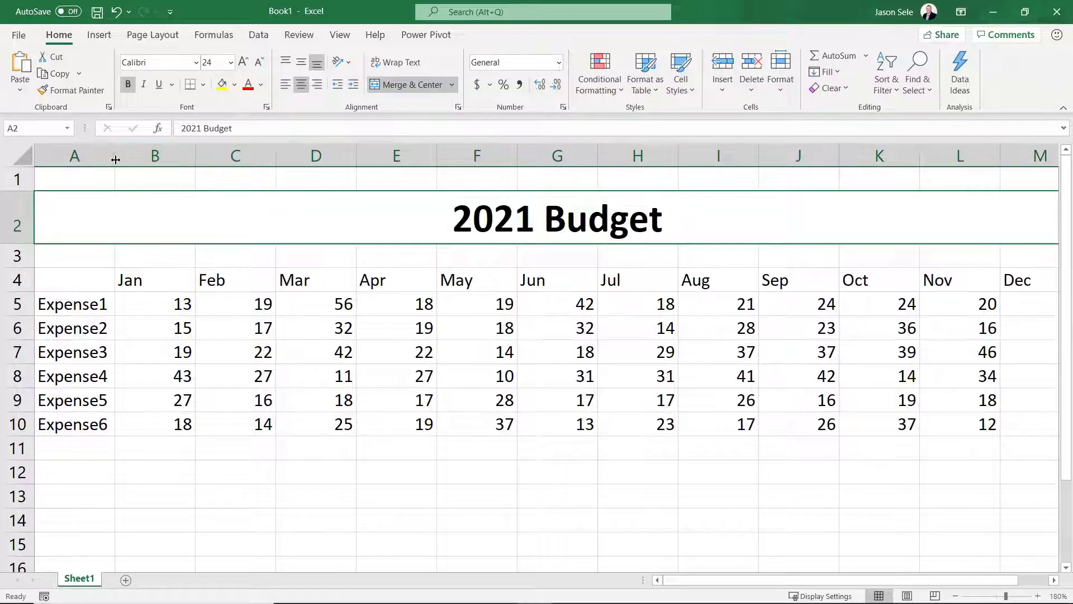
# Step: AutoFit column A to its labels and give columns B through M one uniform width
pyautogui.moveTo(115, 160); pyautogui.dragTo(150, 166)
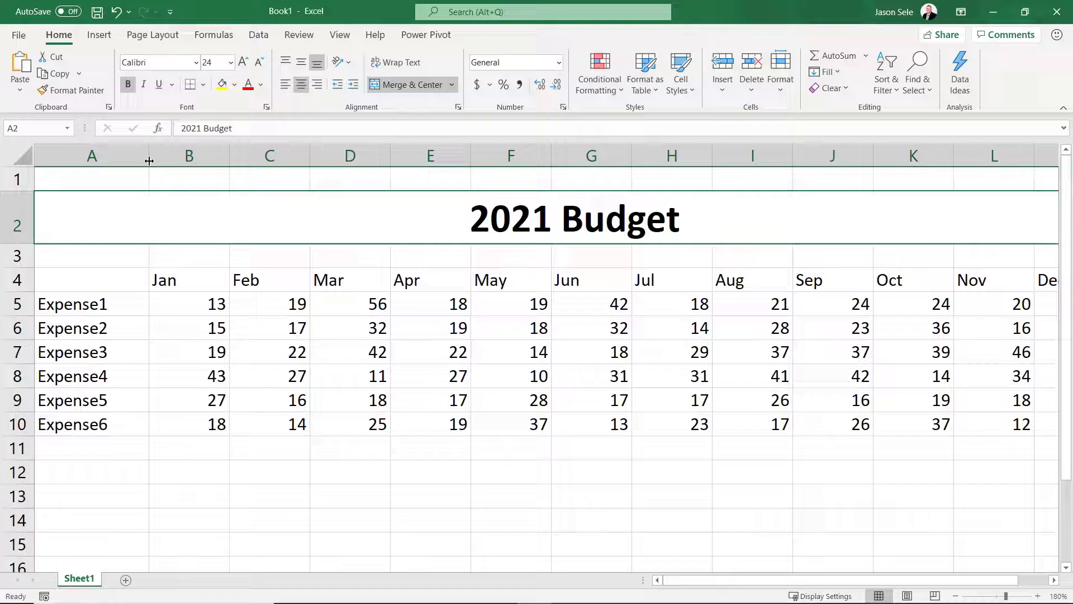
pyautogui.doubleClick(149, 161)
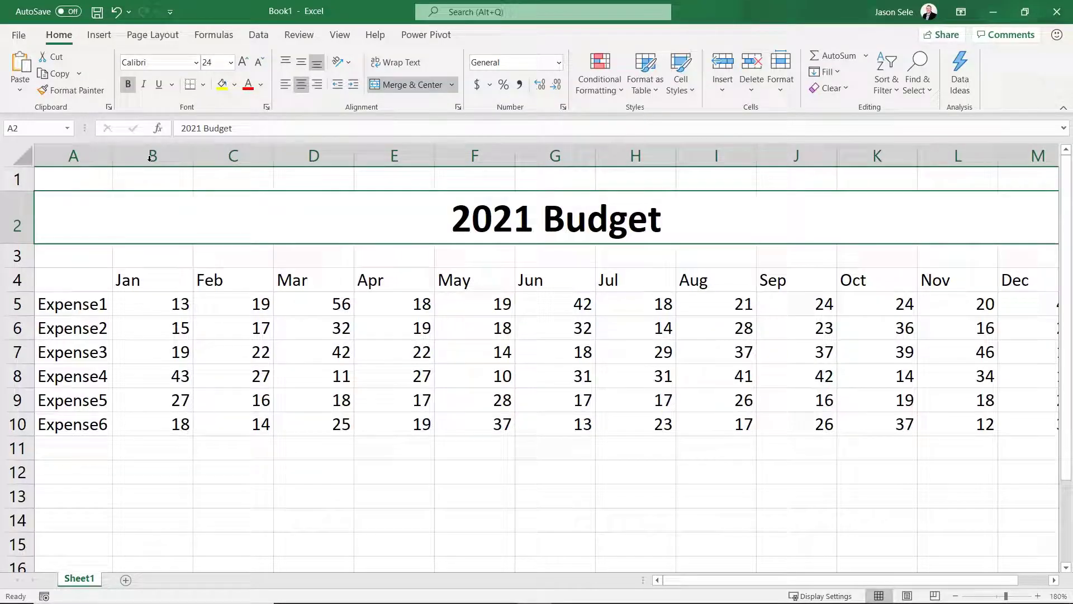
pyautogui.moveTo(150, 158); pyautogui.dragTo(1032, 152)
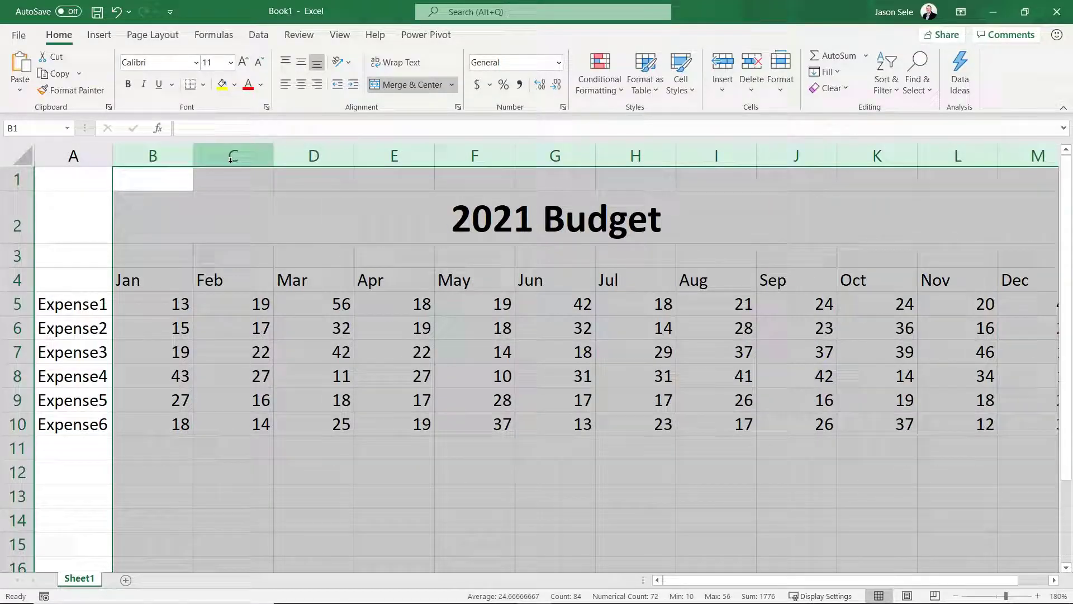
pyautogui.doubleClick(191, 156)
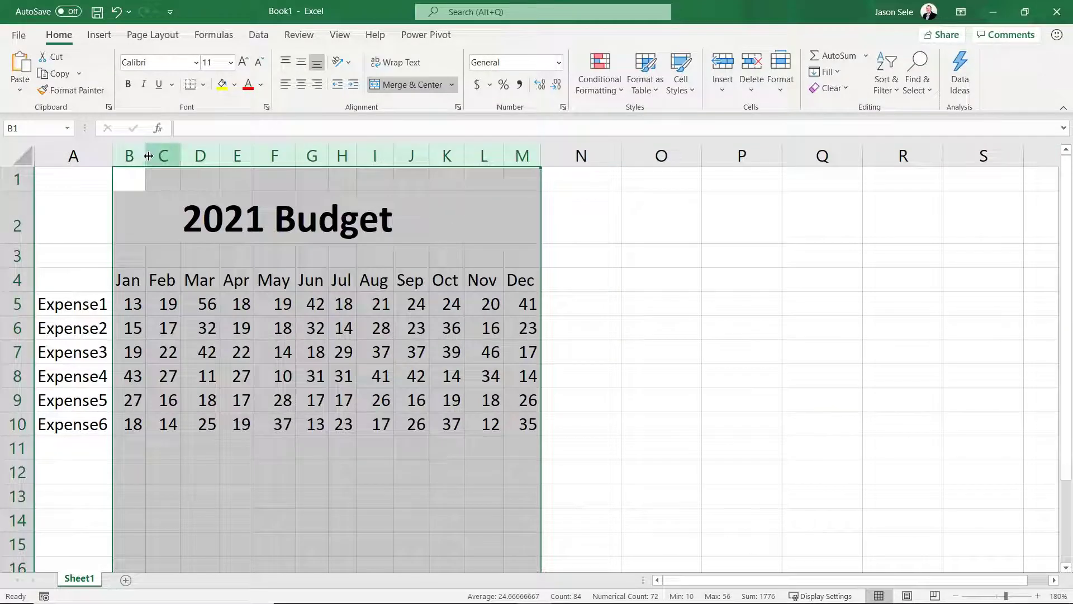
pyautogui.moveTo(145, 156); pyautogui.dragTo(168, 157)
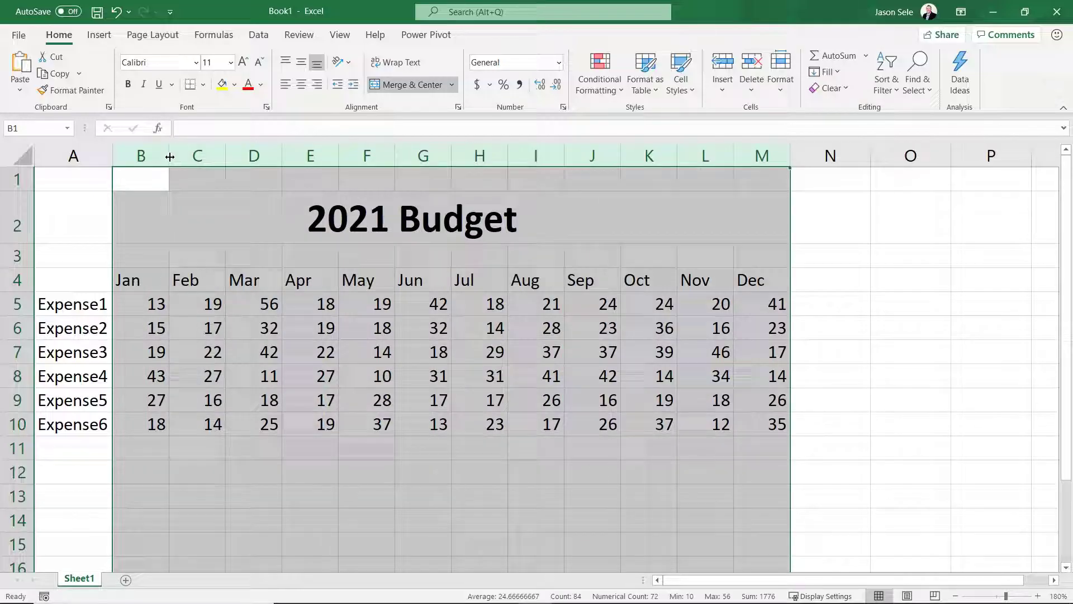
pyautogui.moveTo(143, 278); pyautogui.dragTo(762, 282)
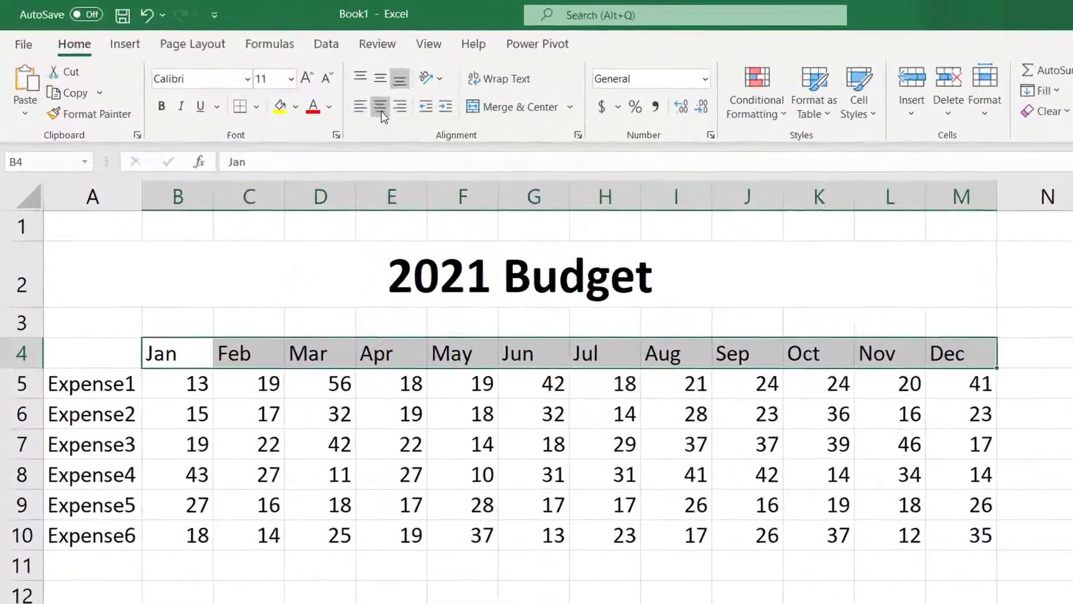
# Step: Centre the month headings with dark gray fill and shade the expense labels gray
pyautogui.click(382, 111)
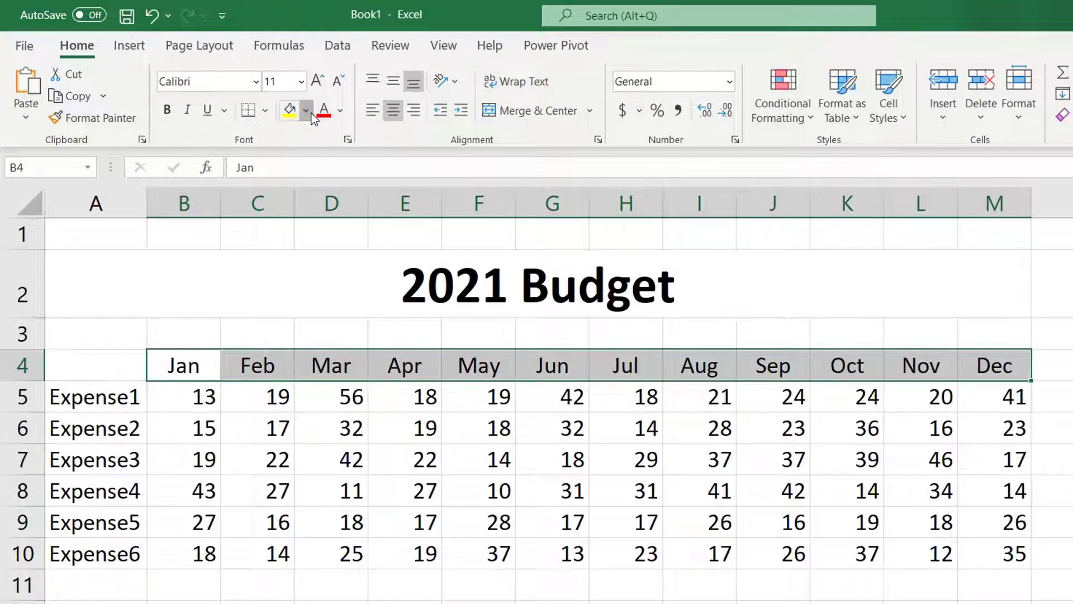
pyautogui.click(311, 113)
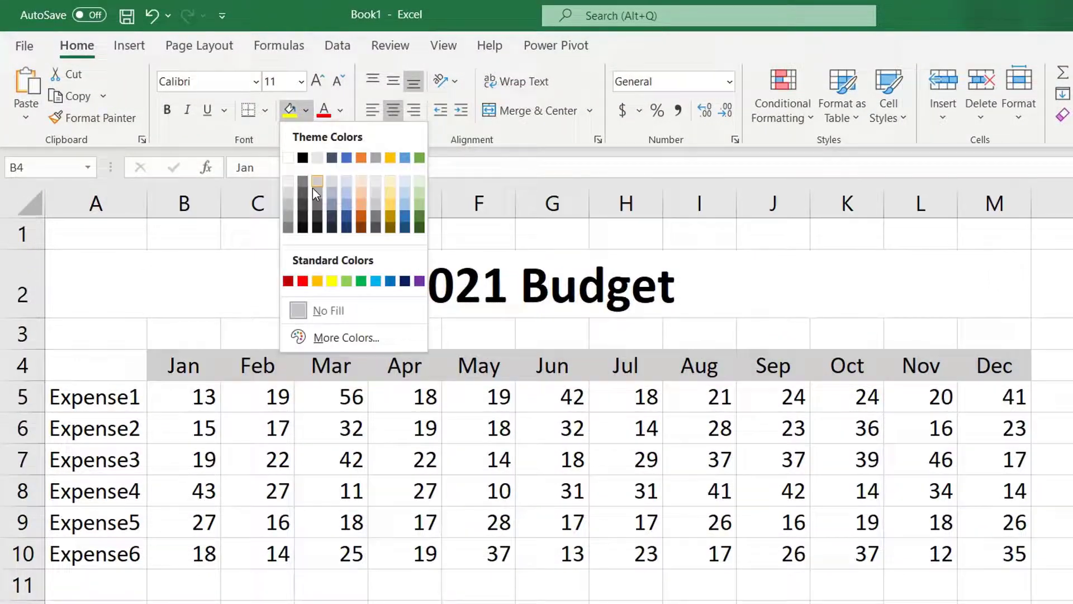
pyautogui.click(317, 207)
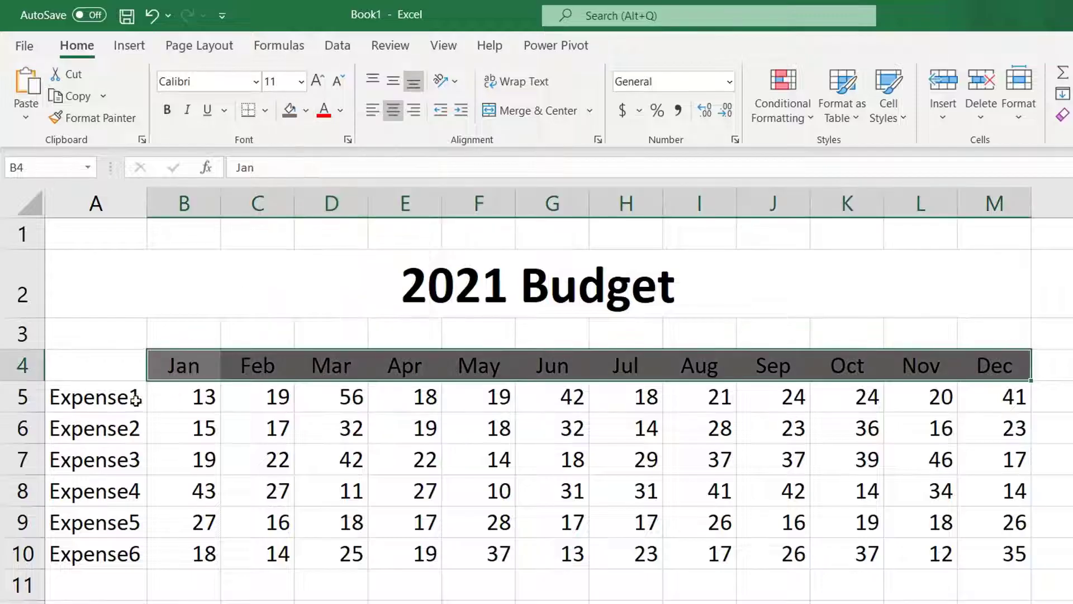
pyautogui.moveTo(123, 400); pyautogui.dragTo(105, 543)
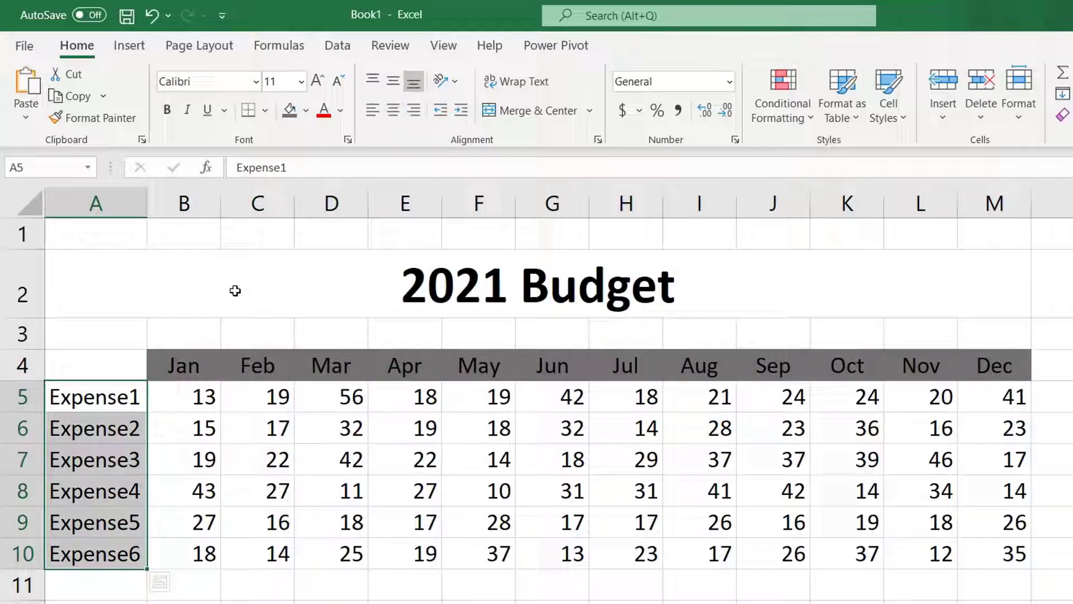
pyautogui.click(305, 117)
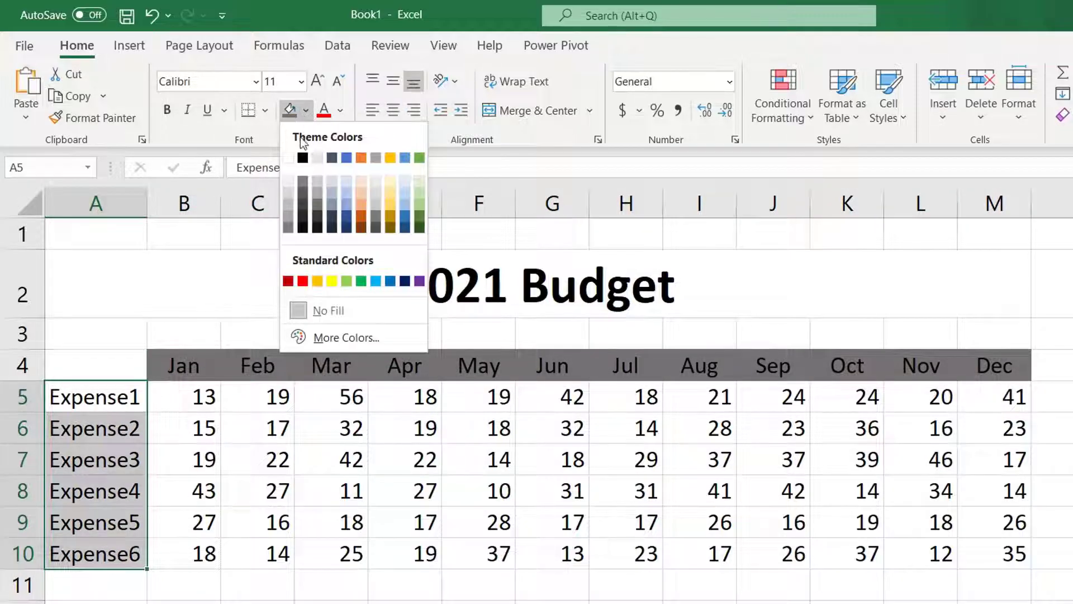
pyautogui.click(317, 192)
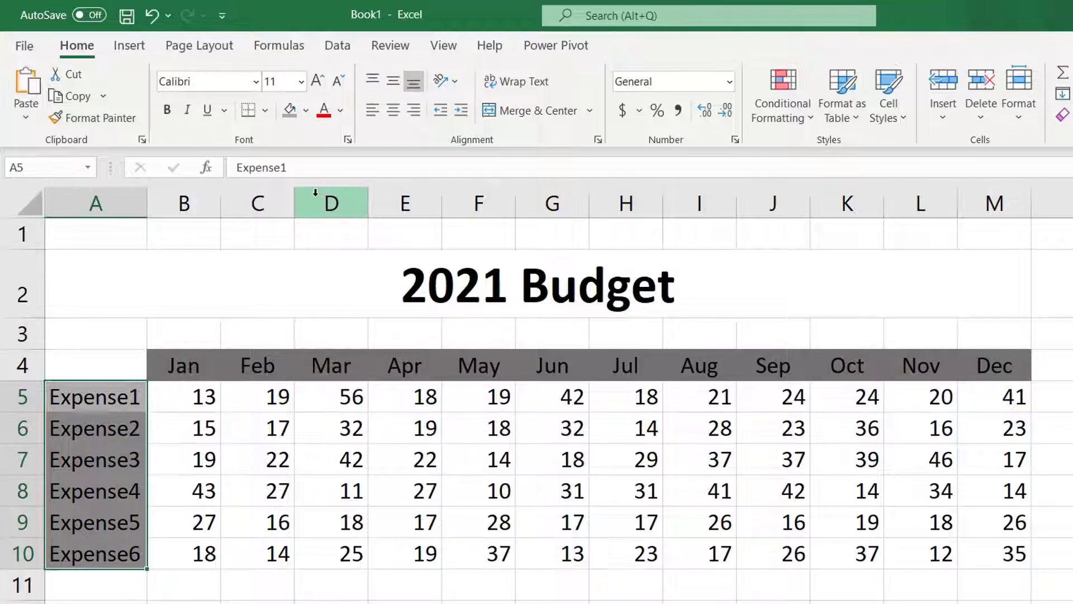
# Step: Apply All Borders to the whole table A4:M10
pyautogui.moveTo(87, 364); pyautogui.dragTo(983, 565)
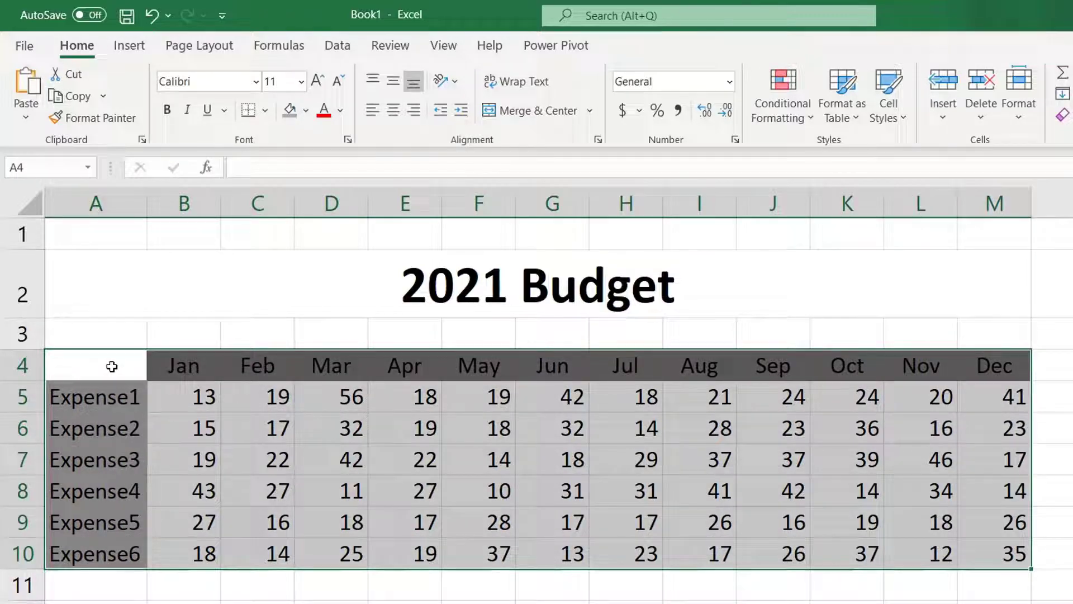
pyautogui.press('Tab')
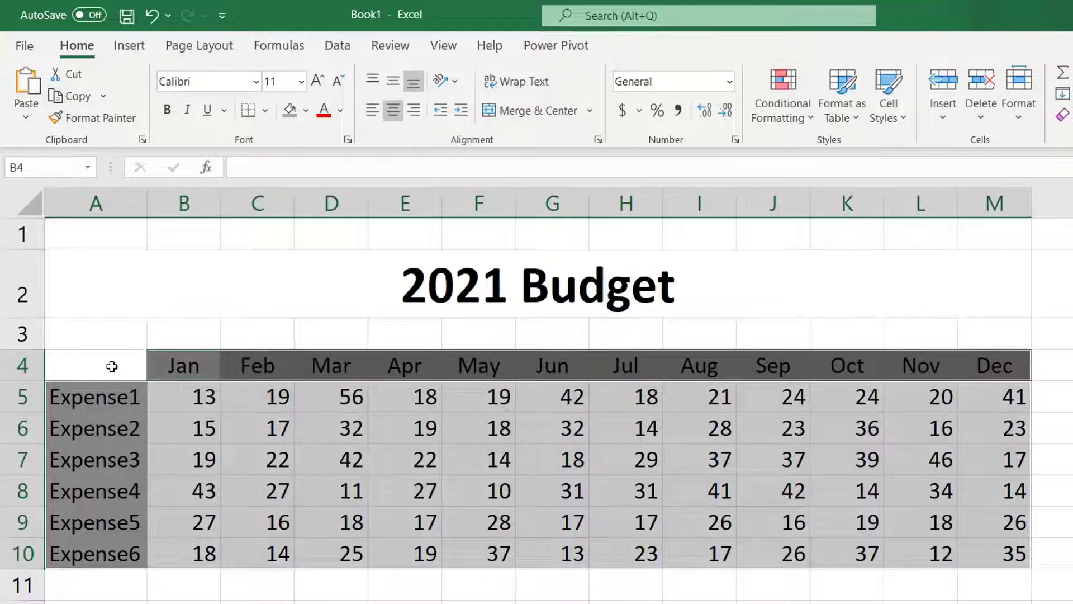
pyautogui.click(264, 110)
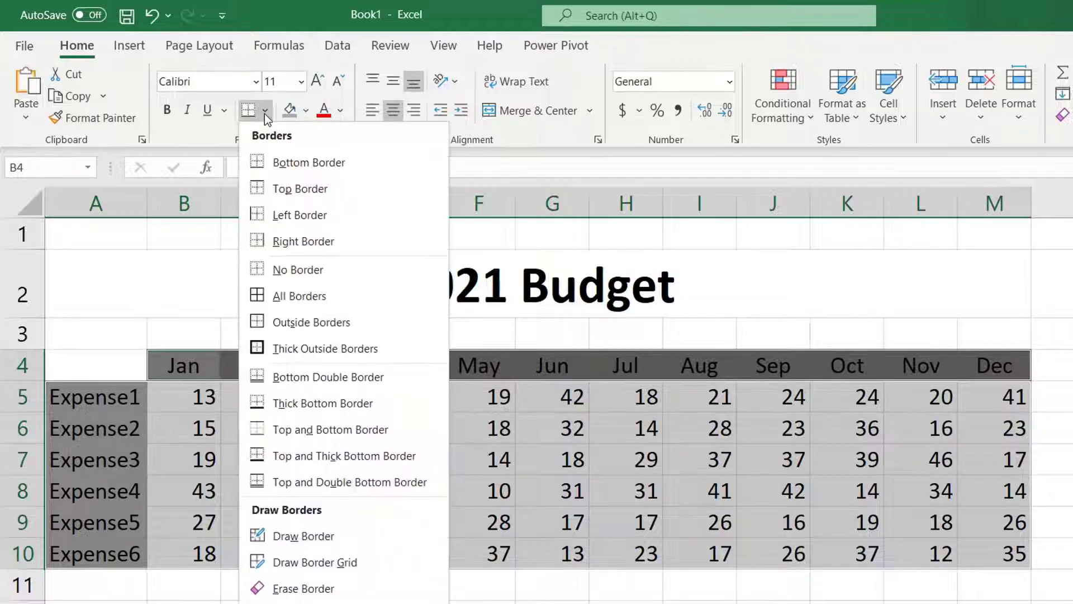
pyautogui.click(282, 296)
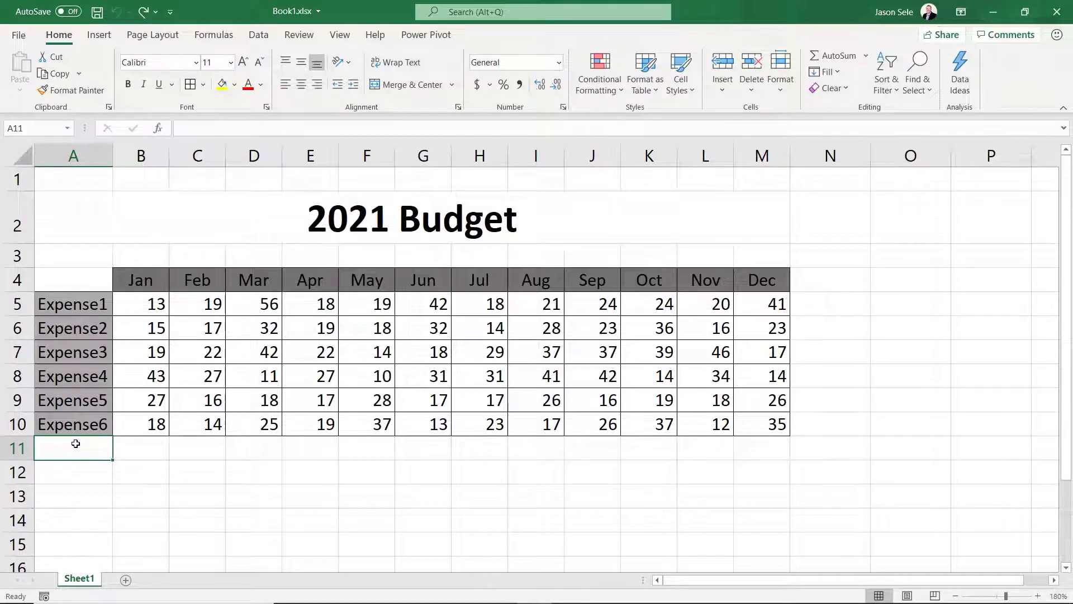
# Step: Enter a right-aligned 'Totals:' label in A11
pyautogui.write('Totals:')
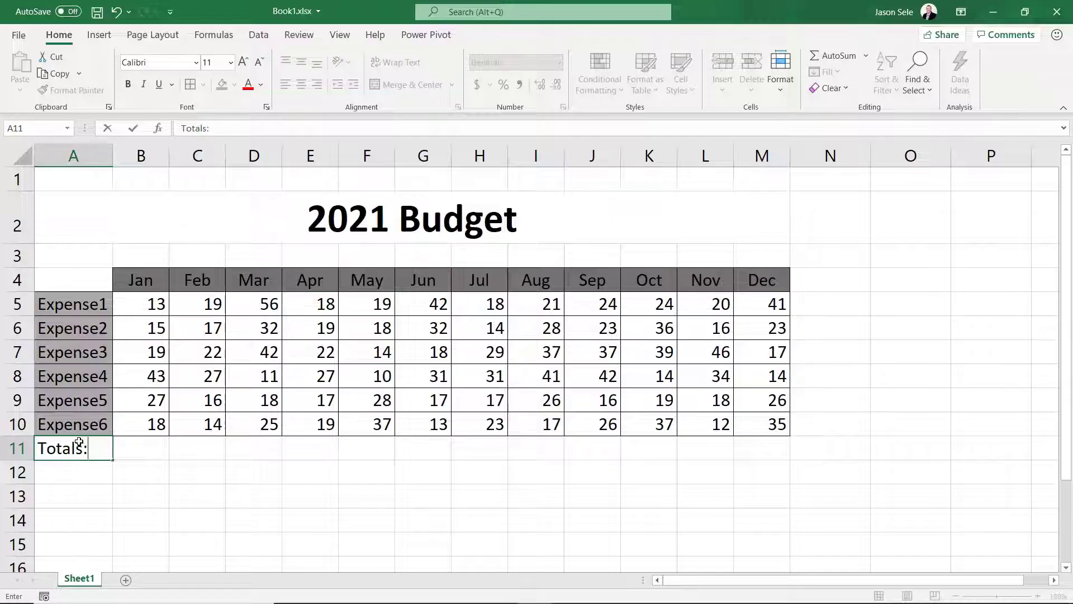
pyautogui.press('Return')
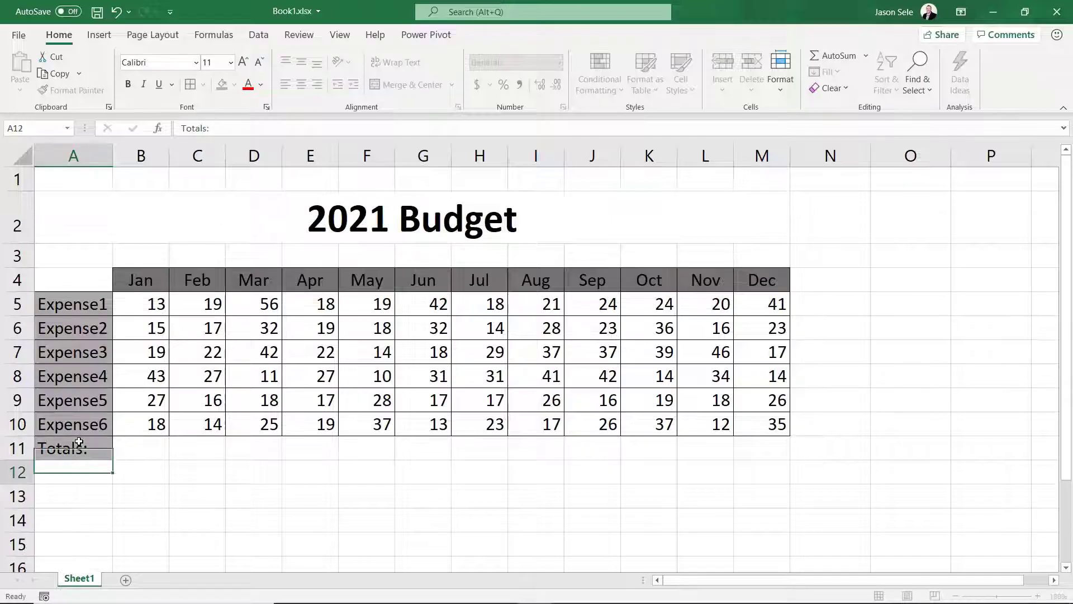
pyautogui.click(79, 443)
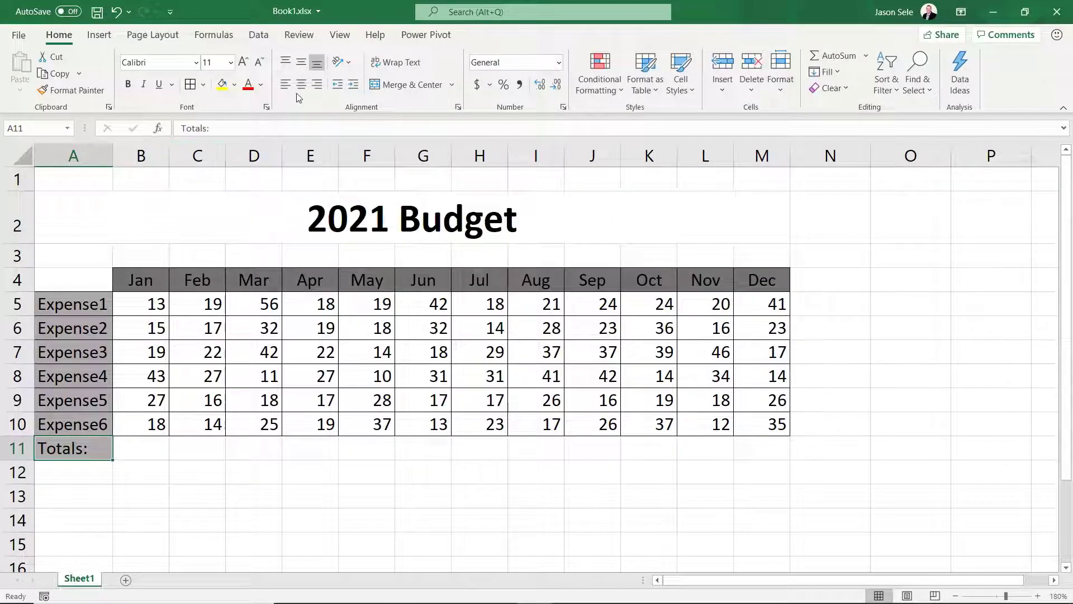
pyautogui.click(316, 85)
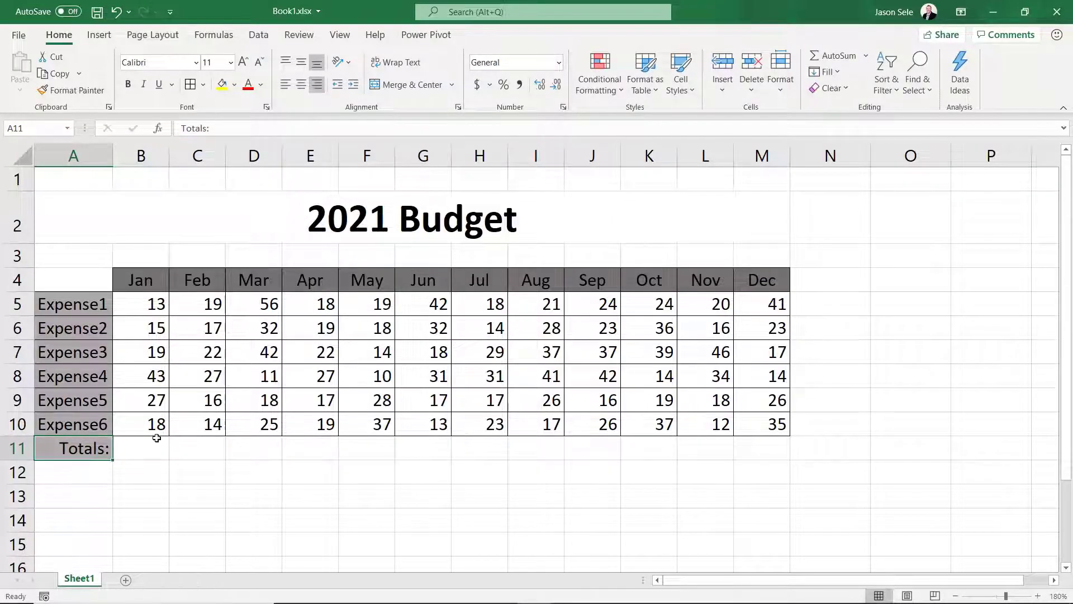
# Step: Sum B5:B10 in B11 and fill it across to M11, giving monthly totals from 135 to 156
pyautogui.click(153, 444)
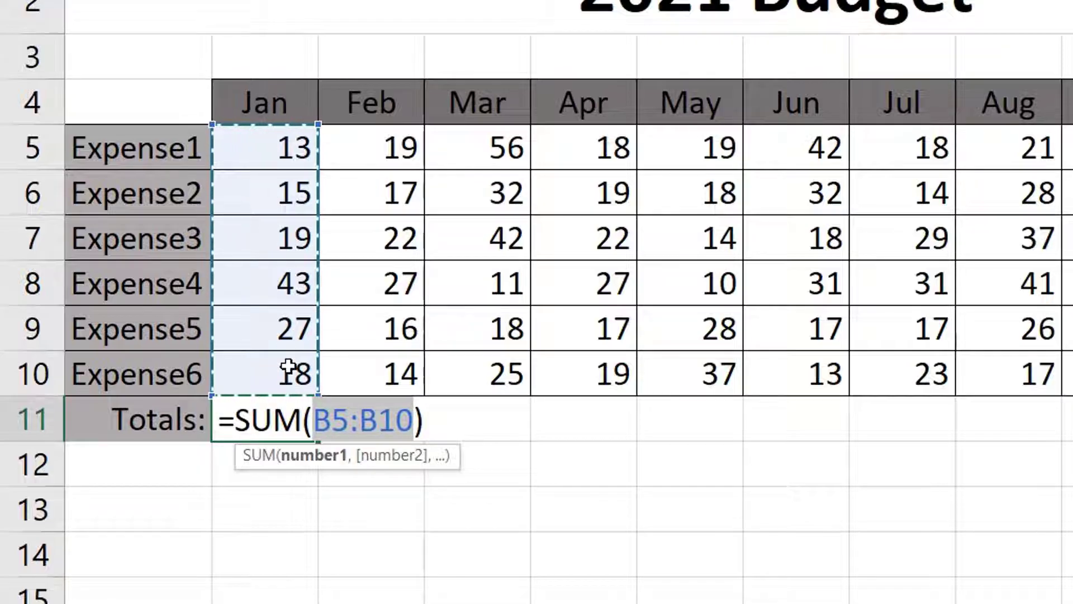
pyautogui.press('Return')
pyautogui.click(290, 419)
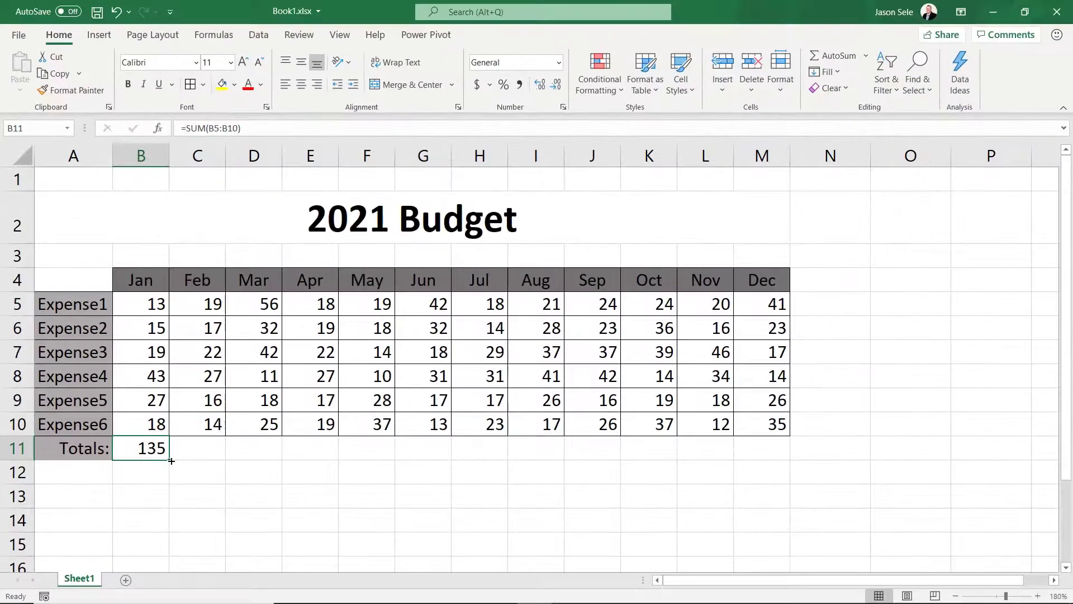
pyautogui.moveTo(323, 444); pyautogui.dragTo(323, 443)
pyautogui.moveTo(171, 461); pyautogui.dragTo(772, 461)
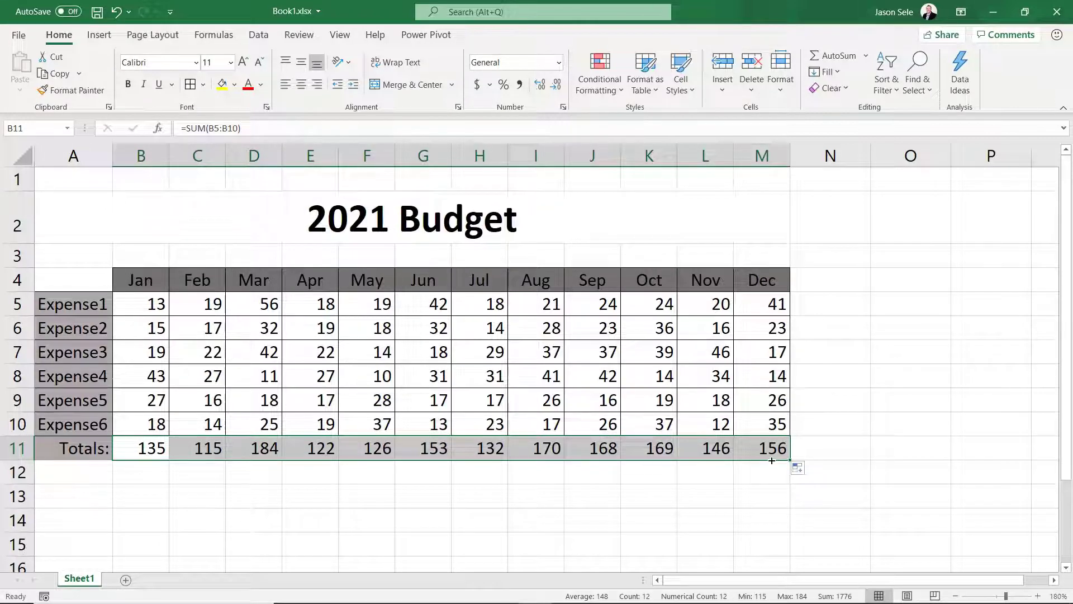
pyautogui.click(771, 450)
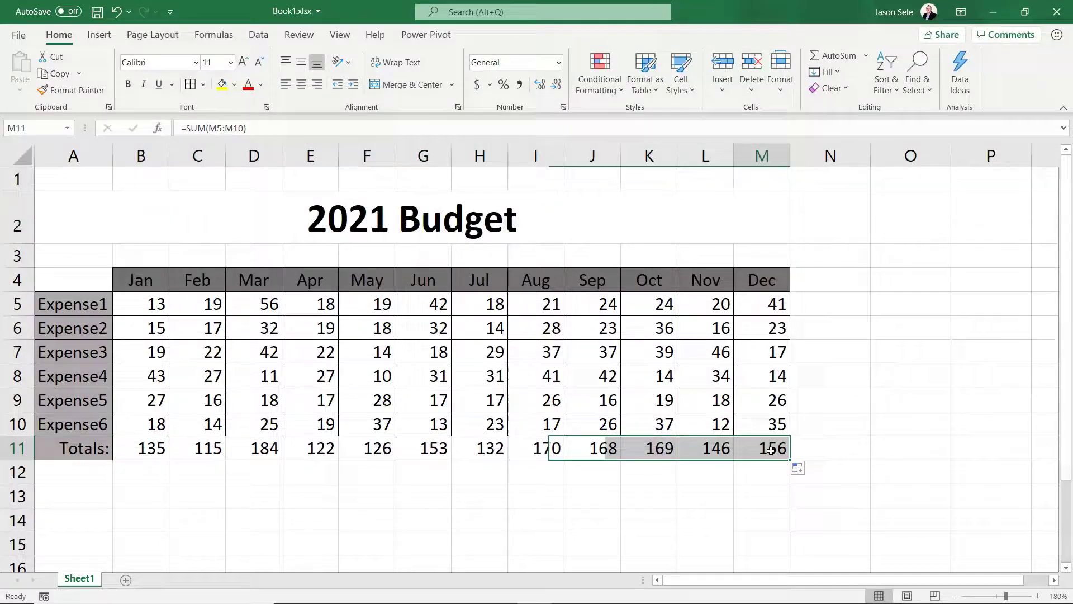
pyautogui.click(721, 451)
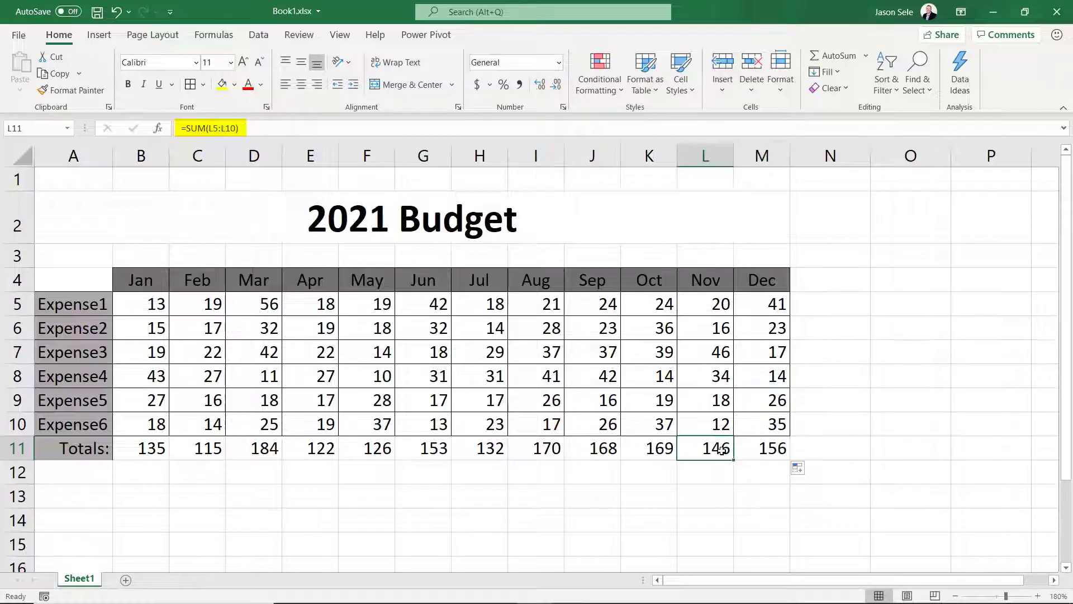
pyautogui.click(660, 451)
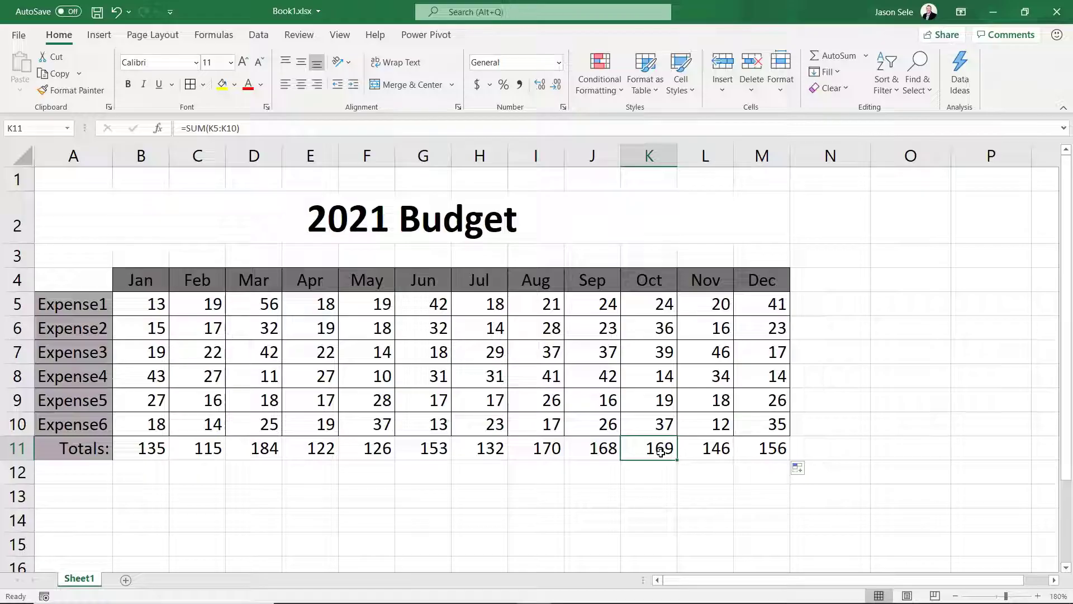
# Step: Head N4 'Total' and AutoSum each expense row down to N11, ending at a 1776 grand total
pyautogui.click(828, 283)
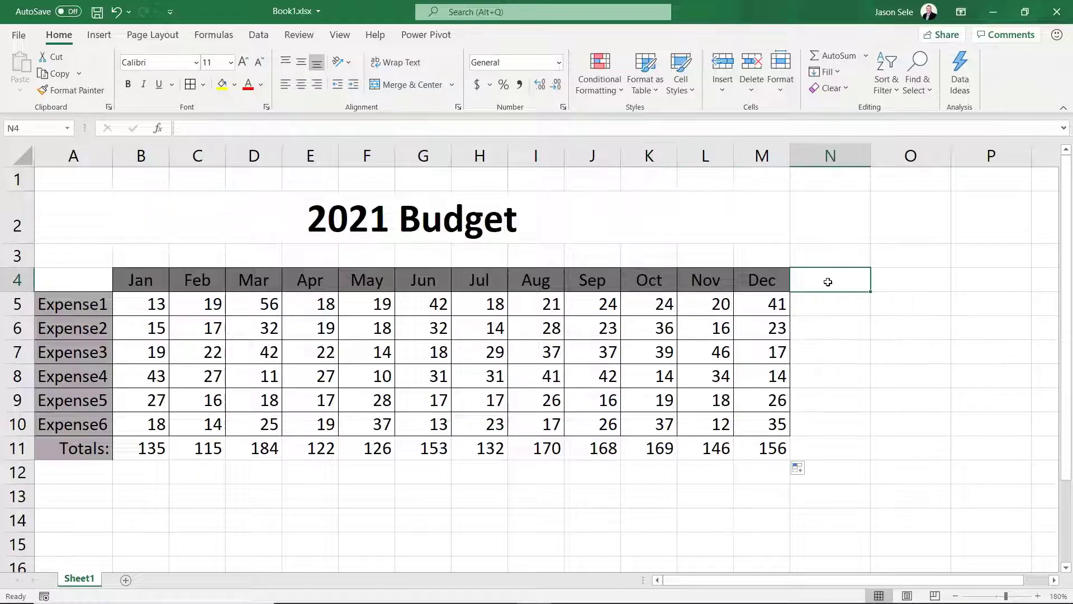
pyautogui.write('Total')
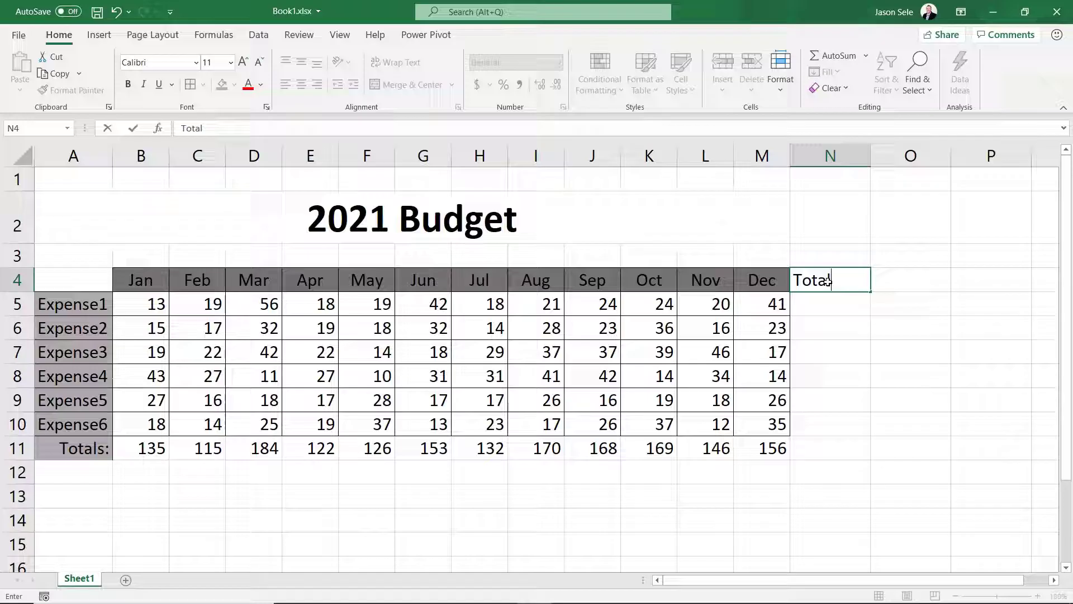
pyautogui.press('Return')
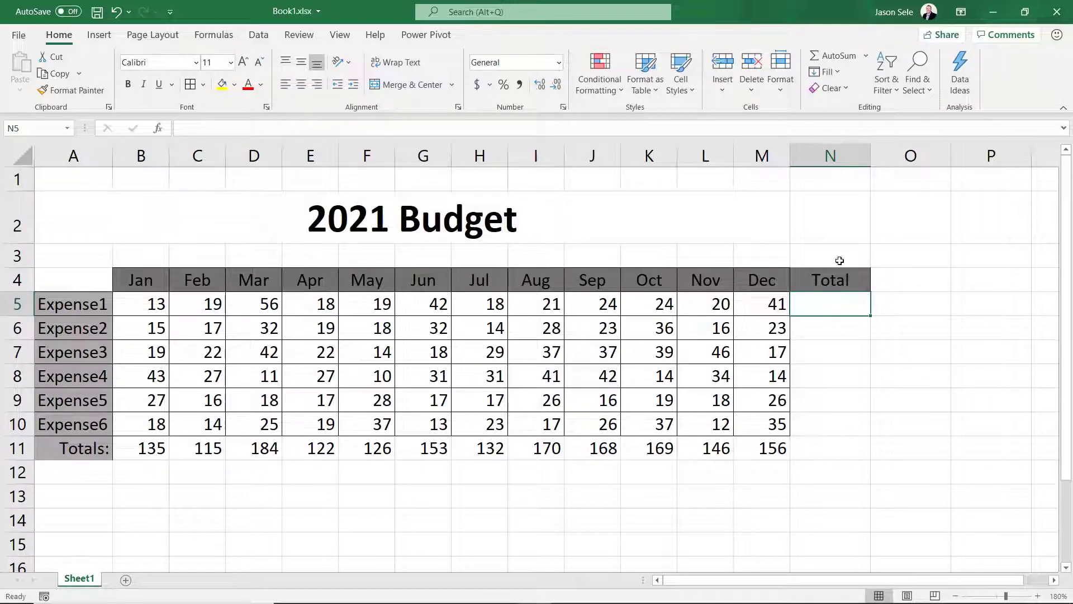
pyautogui.click(839, 56)
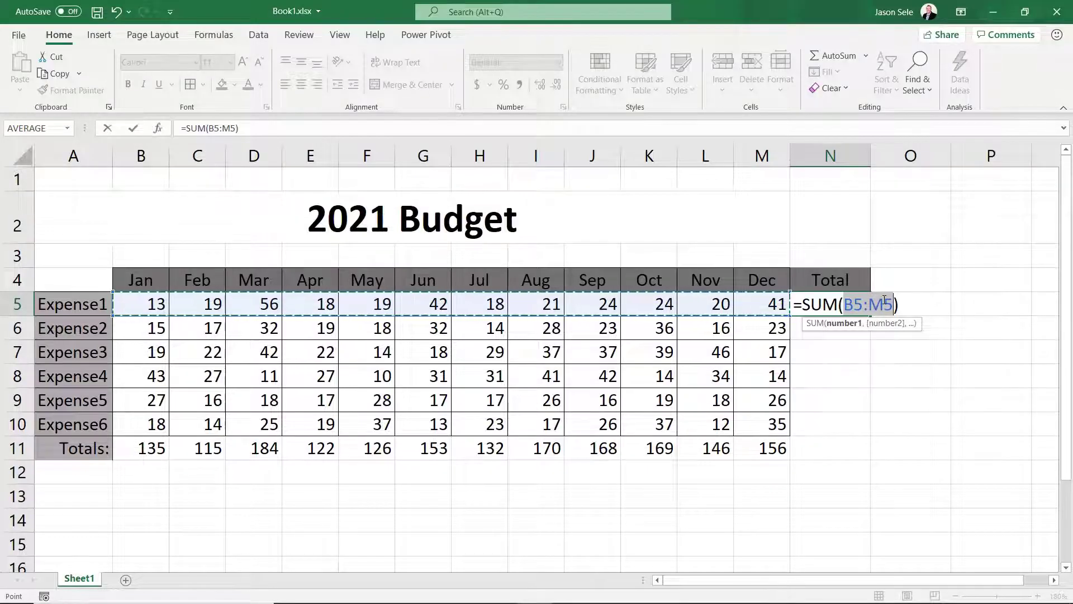
pyautogui.press('Return')
pyautogui.click(861, 302)
pyautogui.moveTo(870, 315); pyautogui.dragTo(856, 452)
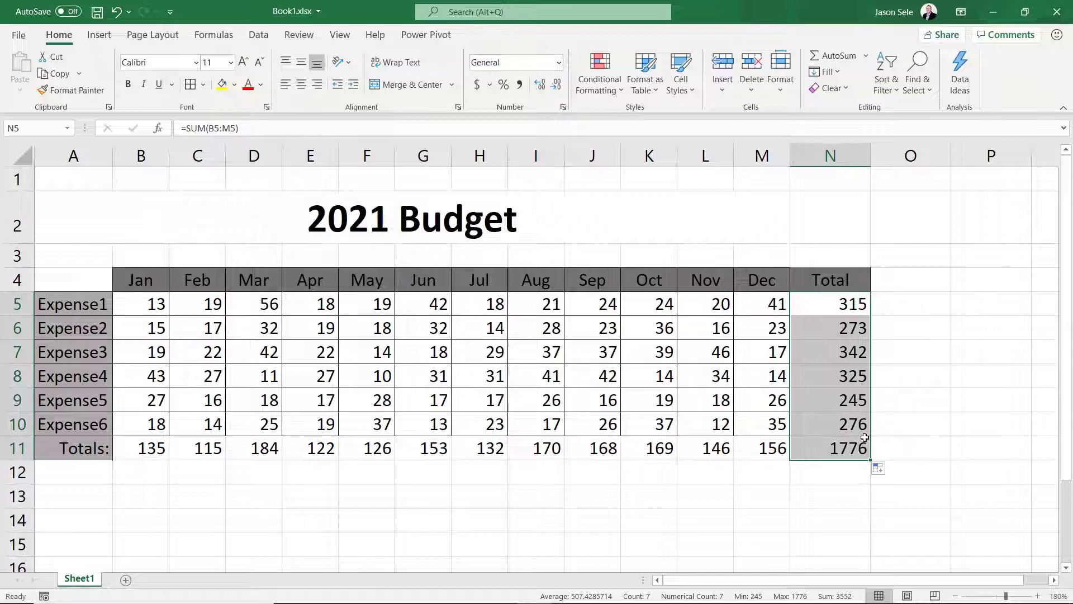
pyautogui.click(897, 285)
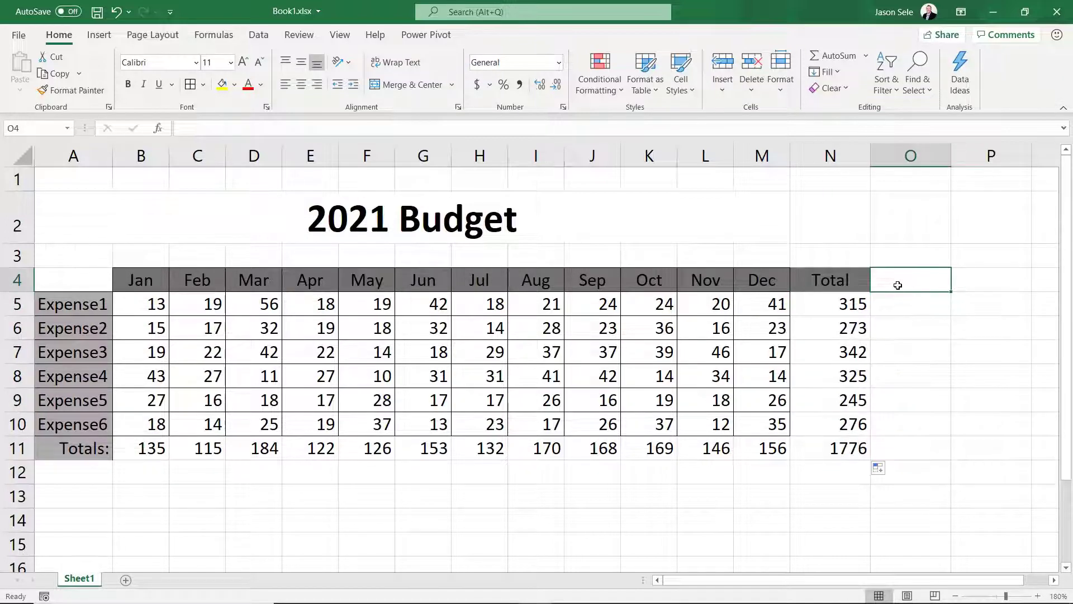
# Step: Head O4 'Average' and fill O5:O10 with AVERAGE(B5:M5)-style formulas, 26.25 down to 23
pyautogui.write('Average')
pyautogui.press('Return')
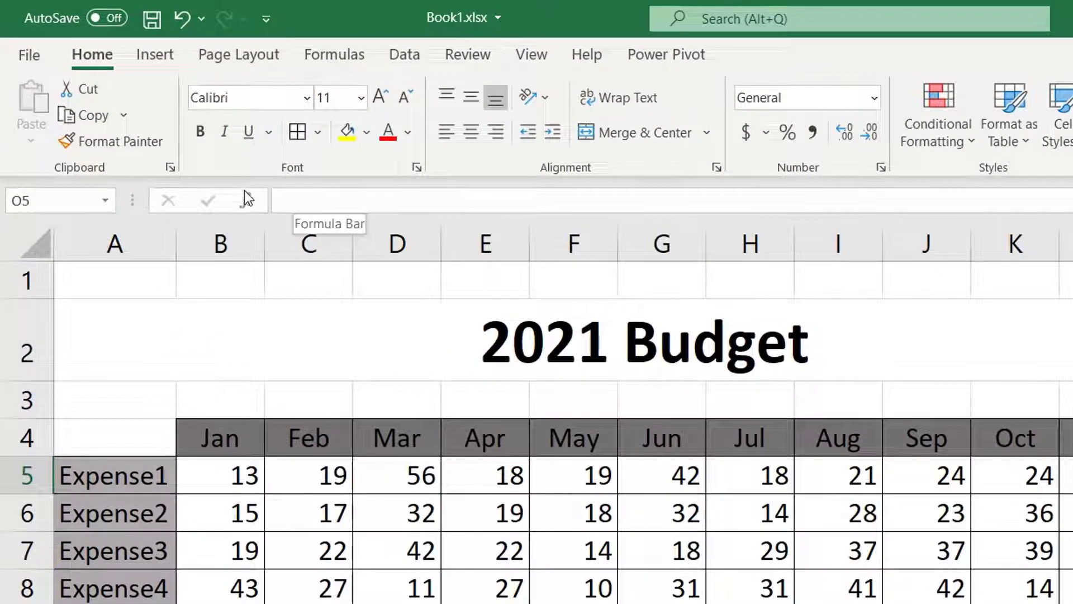
pyautogui.click(244, 198)
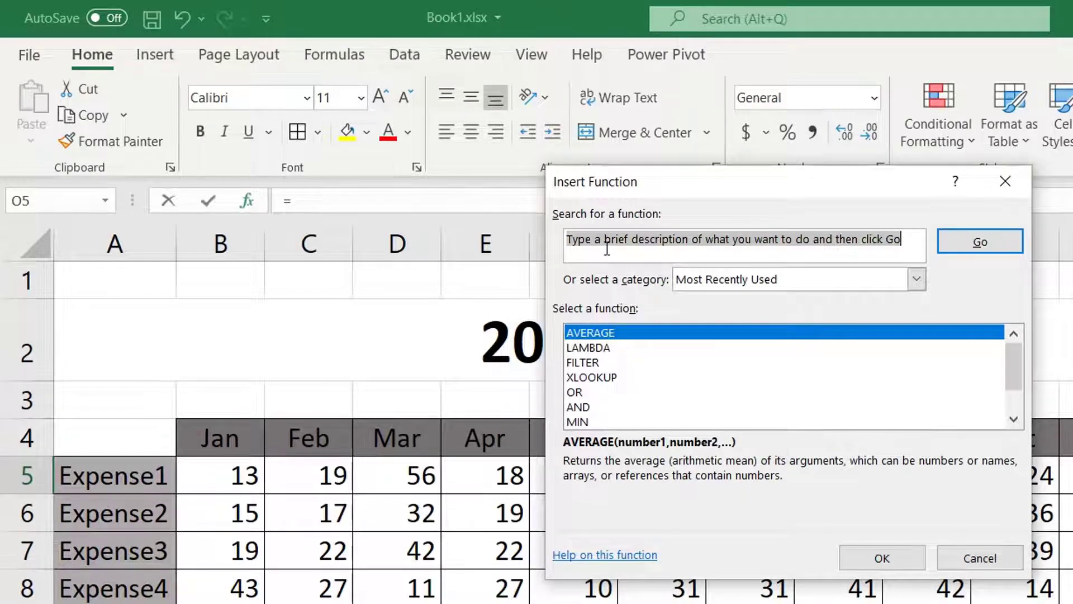
pyautogui.write('Av')
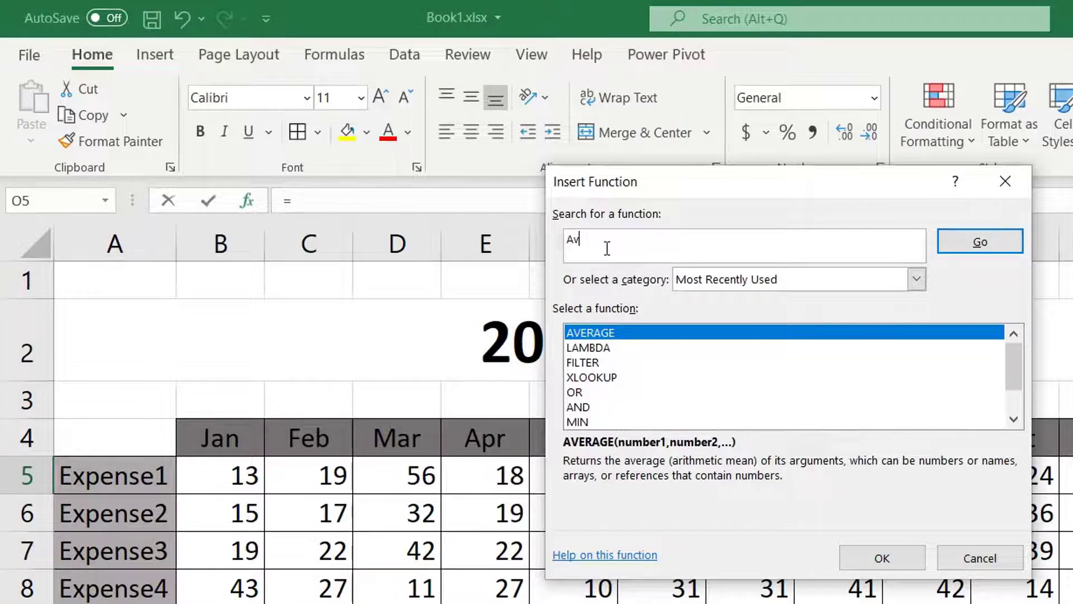
pyautogui.write('erage')
pyautogui.click(968, 246)
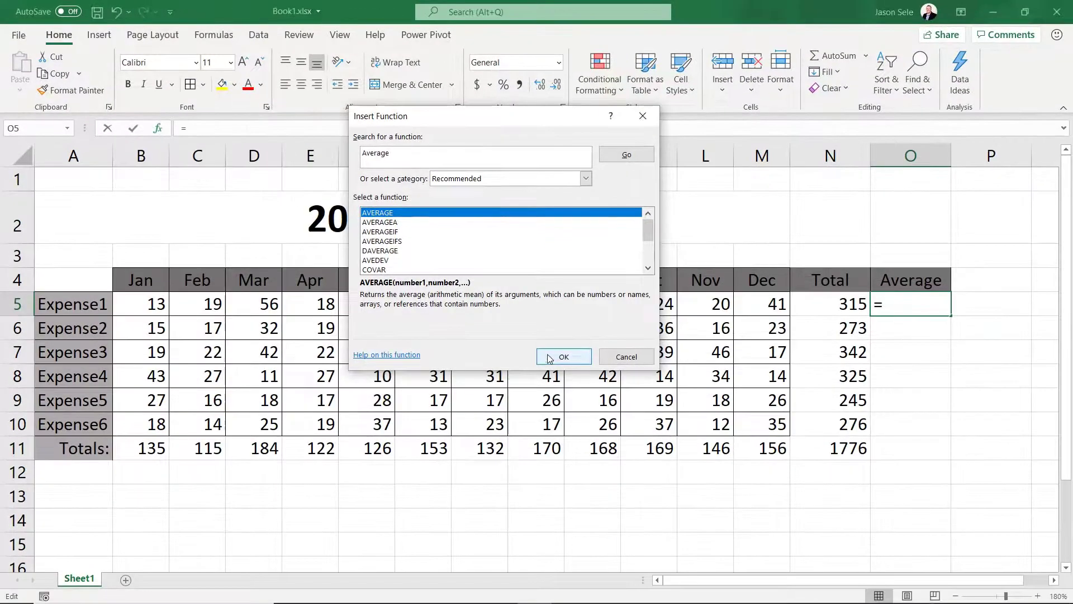
pyautogui.click(880, 557)
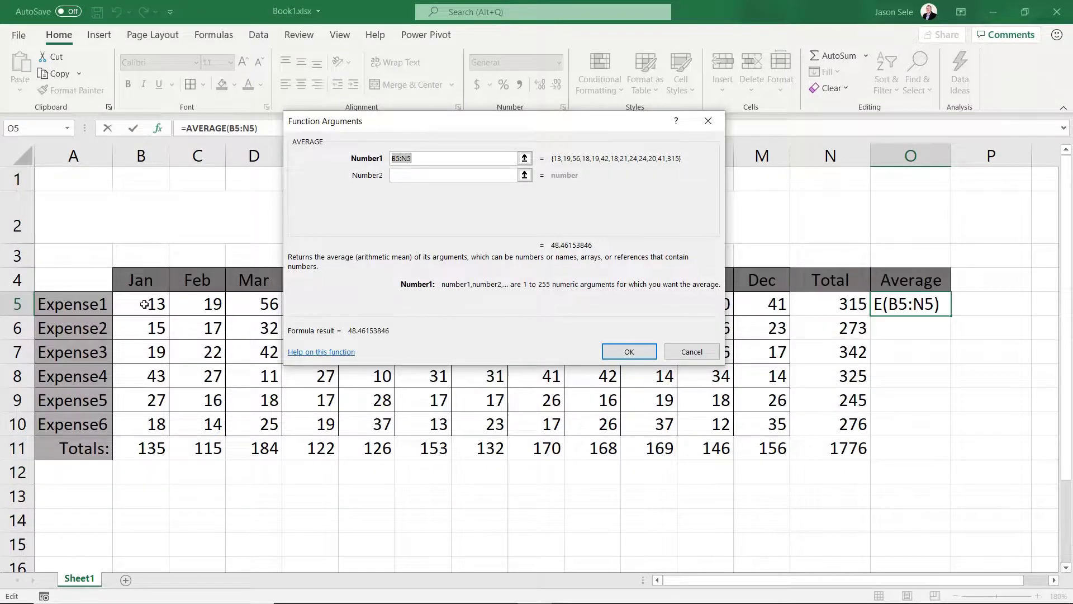
pyautogui.moveTo(144, 304); pyautogui.dragTo(758, 305)
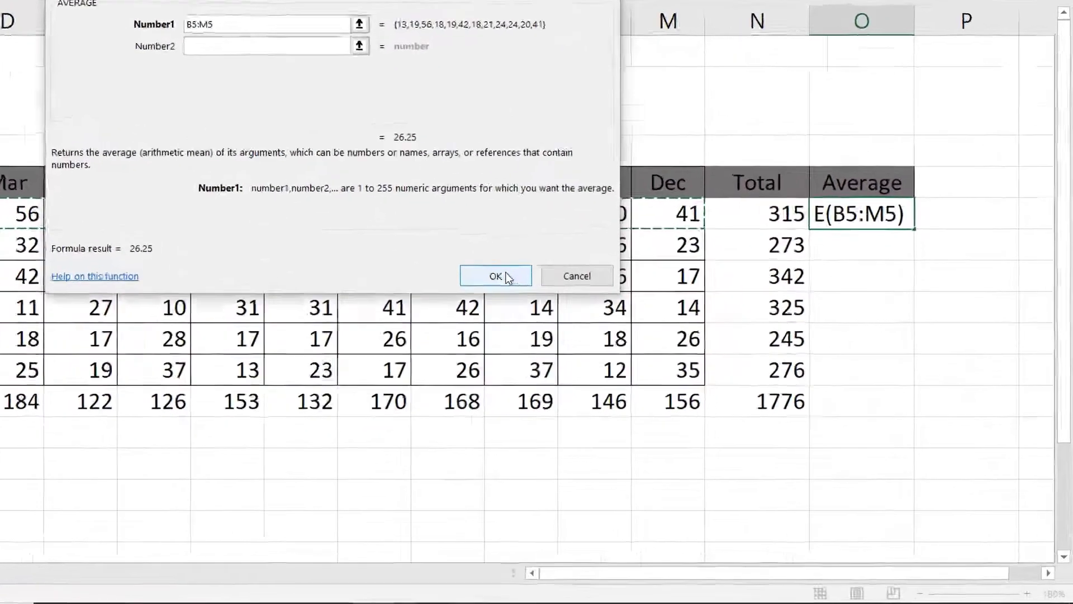
pyautogui.click(639, 352)
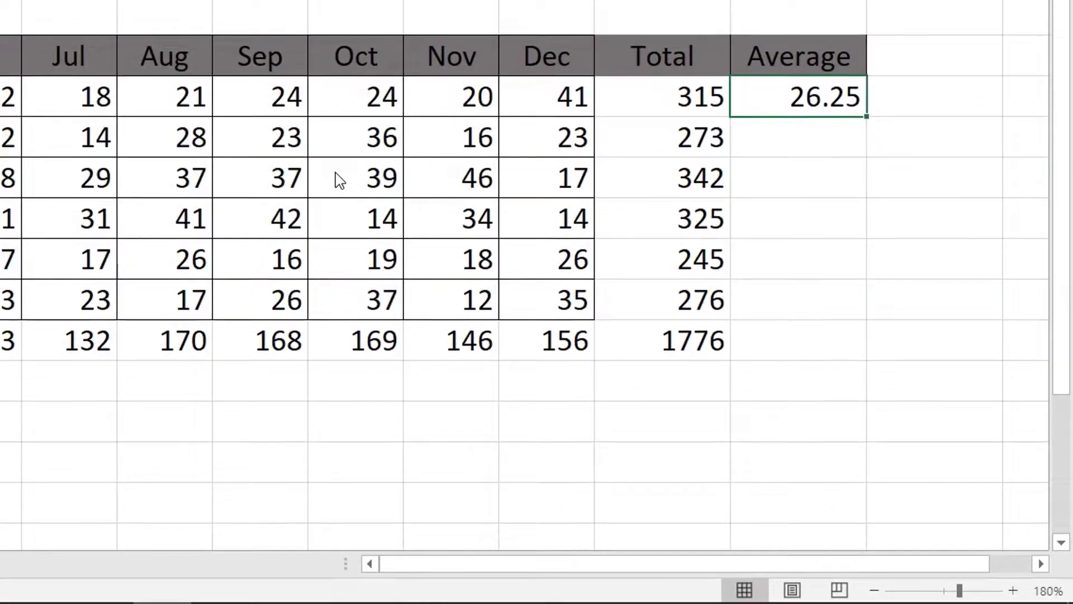
pyautogui.doubleClick(866, 117)
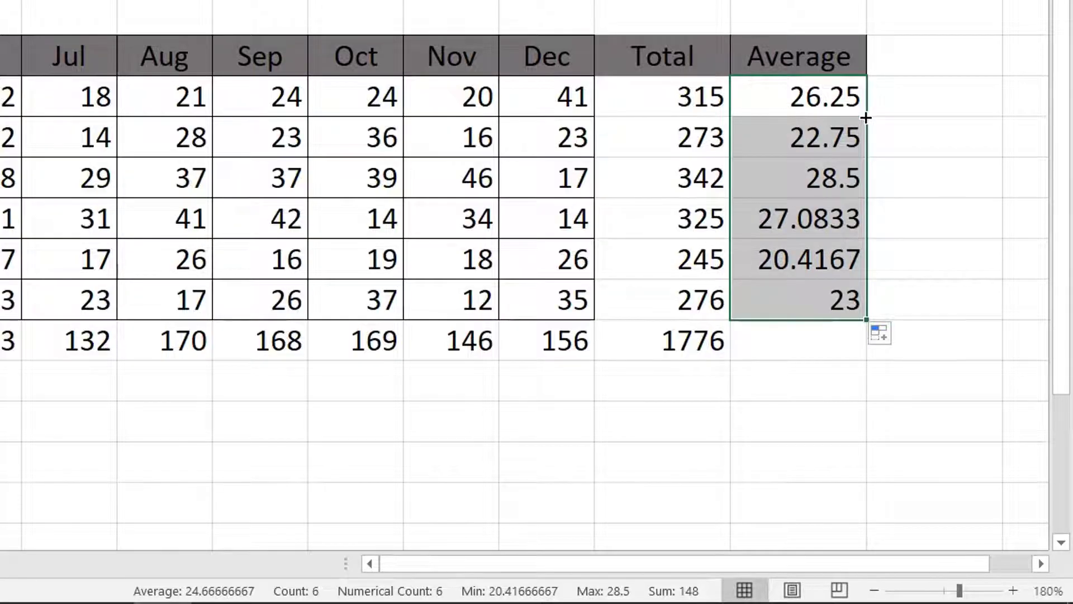
# Step: Format the averages in O5:O10 as Number with 0 decimal places
pyautogui.rightClick(782, 141)
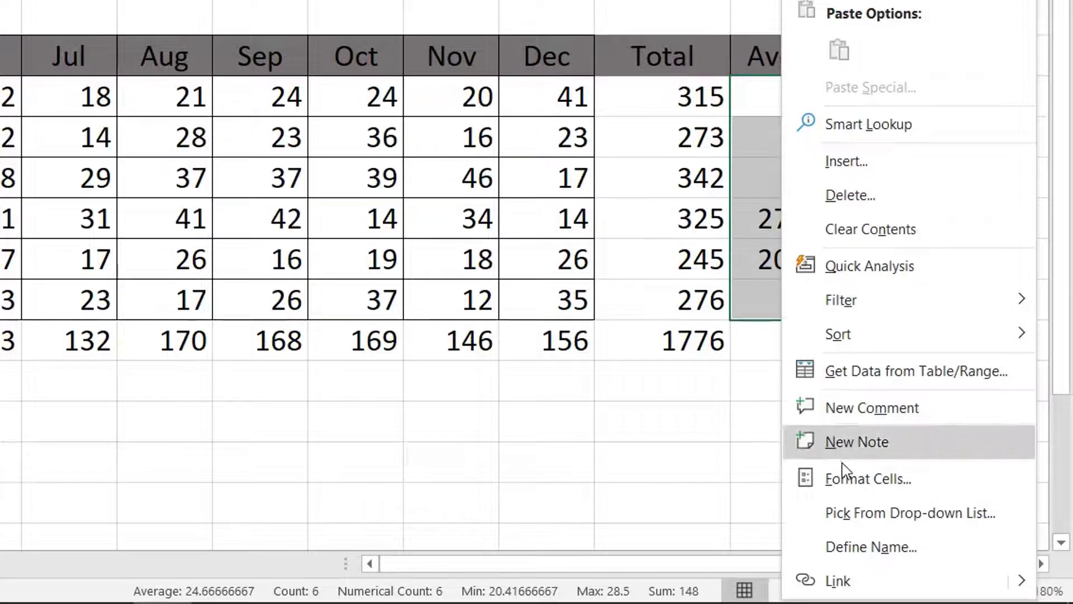
pyautogui.click(842, 479)
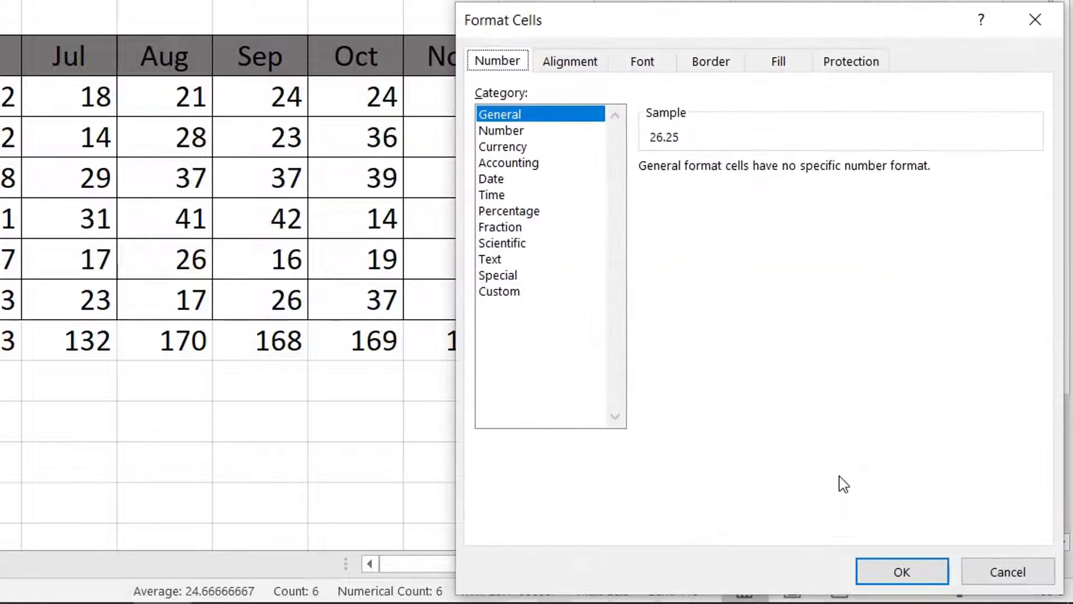
pyautogui.click(529, 131)
pyautogui.click(797, 173)
pyautogui.click(797, 173)
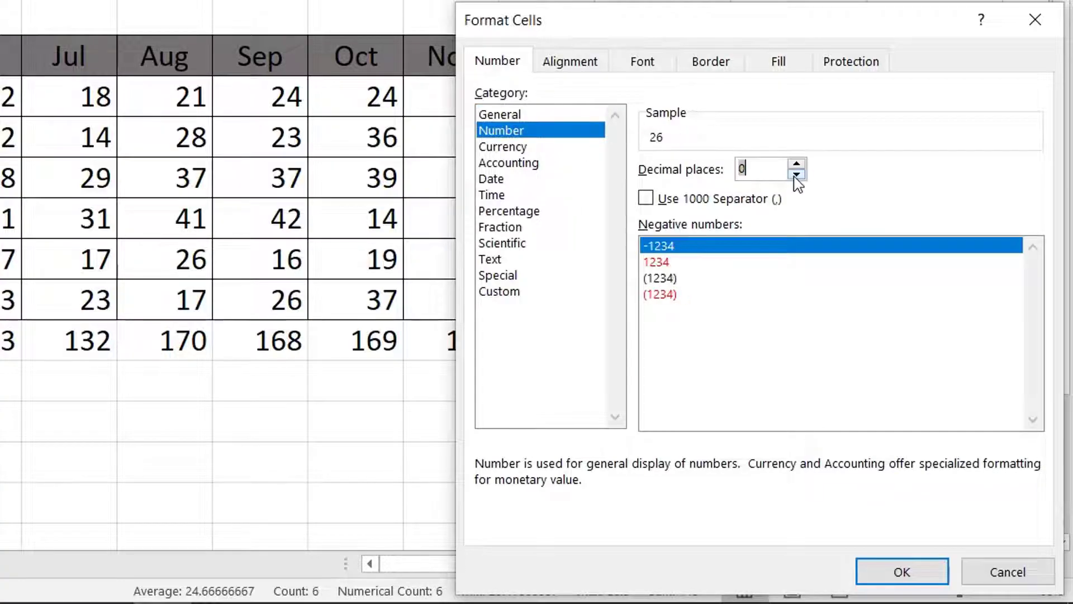
pyautogui.click(919, 571)
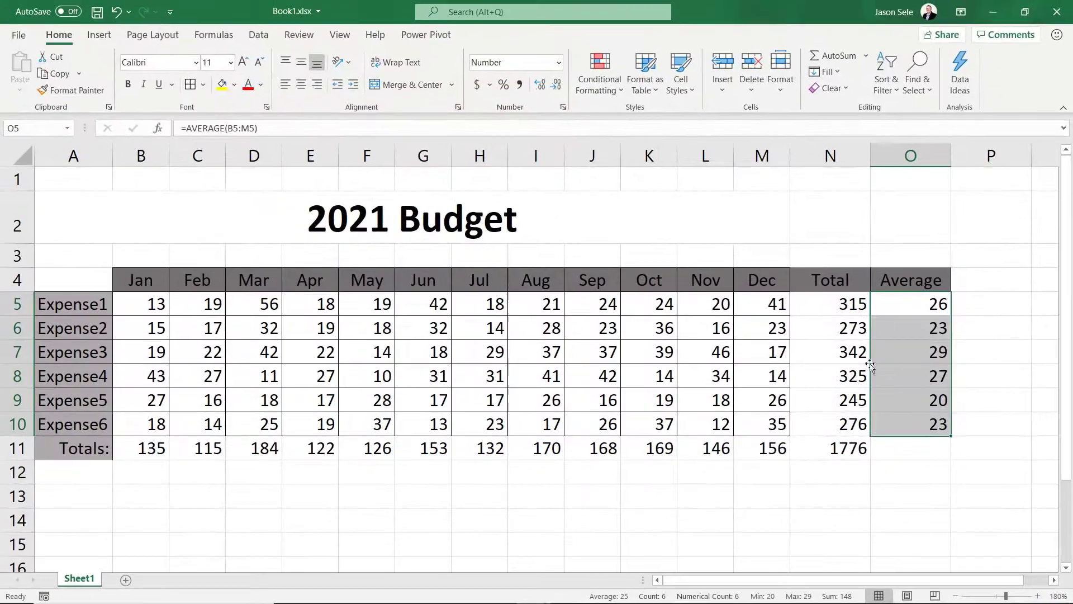
# Step: Give N5:O10 all borders and the Expense6 row a double bottom border
pyautogui.moveTo(826, 306); pyautogui.dragTo(913, 424)
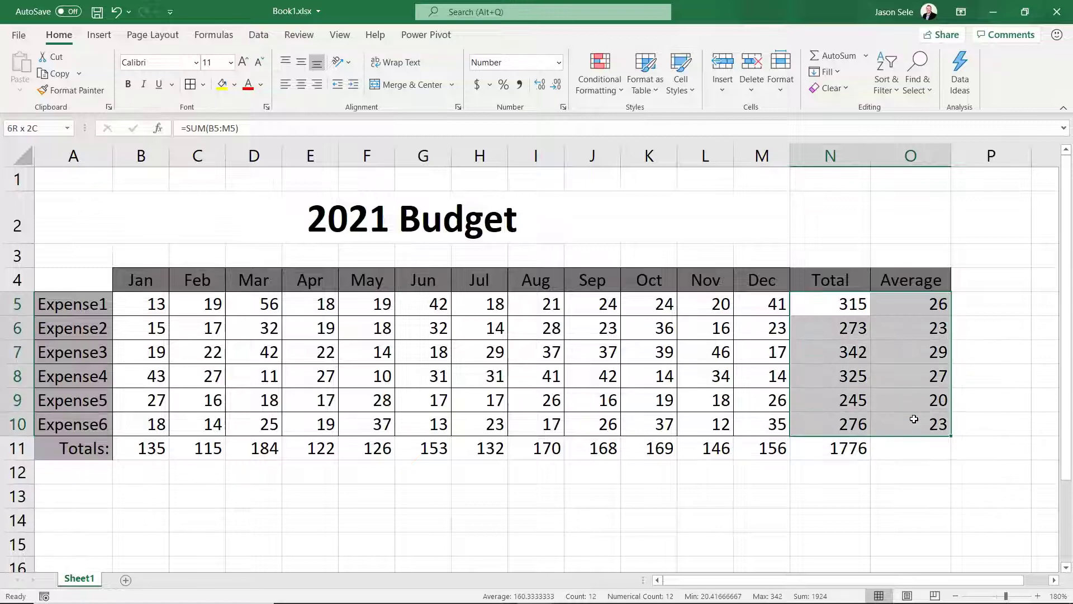
pyautogui.click(190, 84)
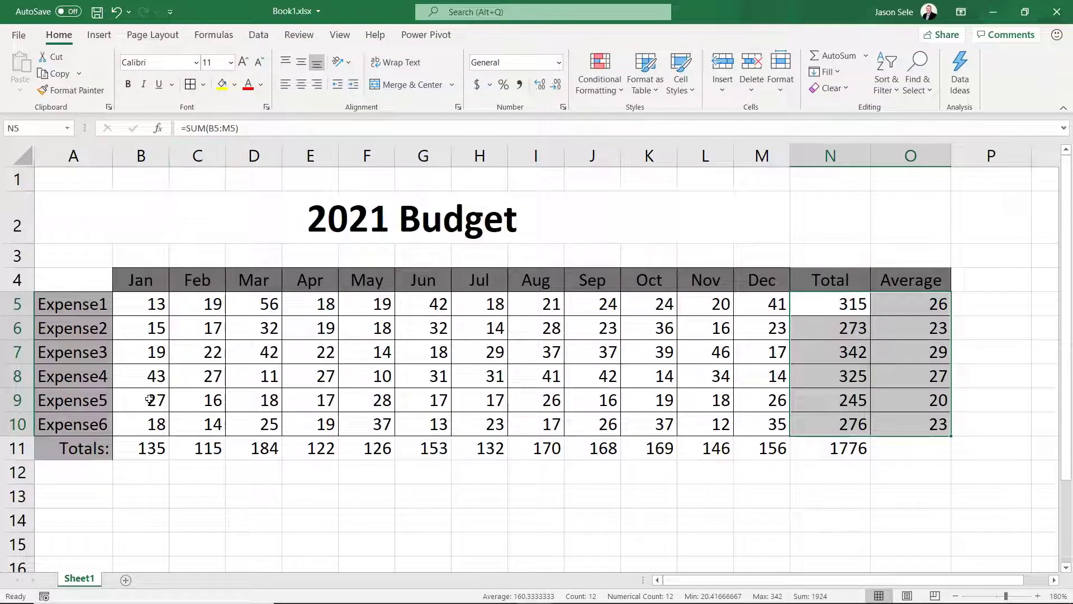
pyautogui.moveTo(137, 423); pyautogui.dragTo(898, 428)
pyautogui.click(202, 84)
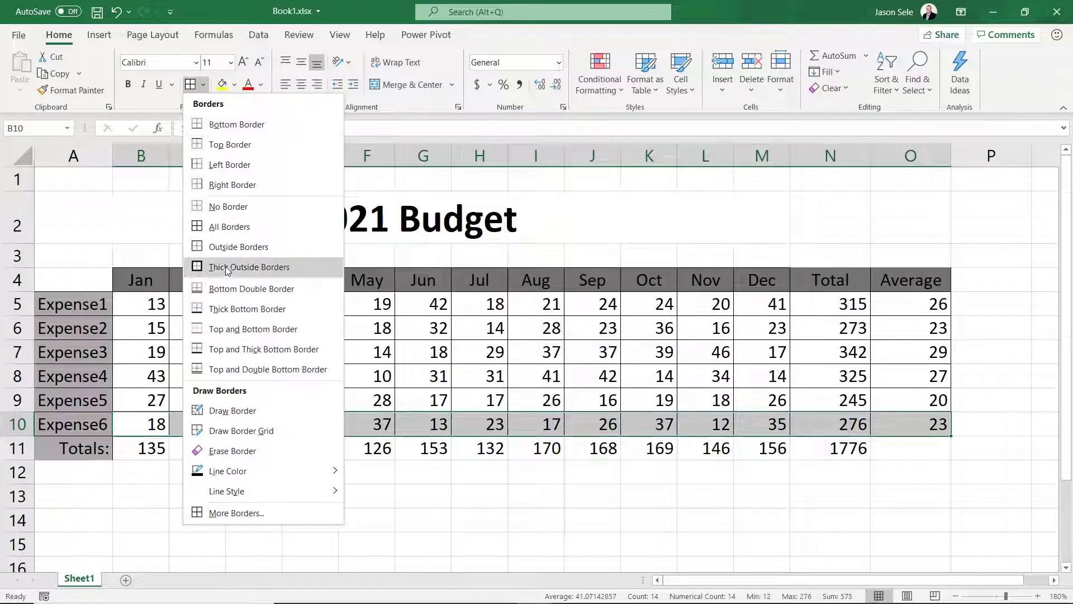
pyautogui.click(227, 289)
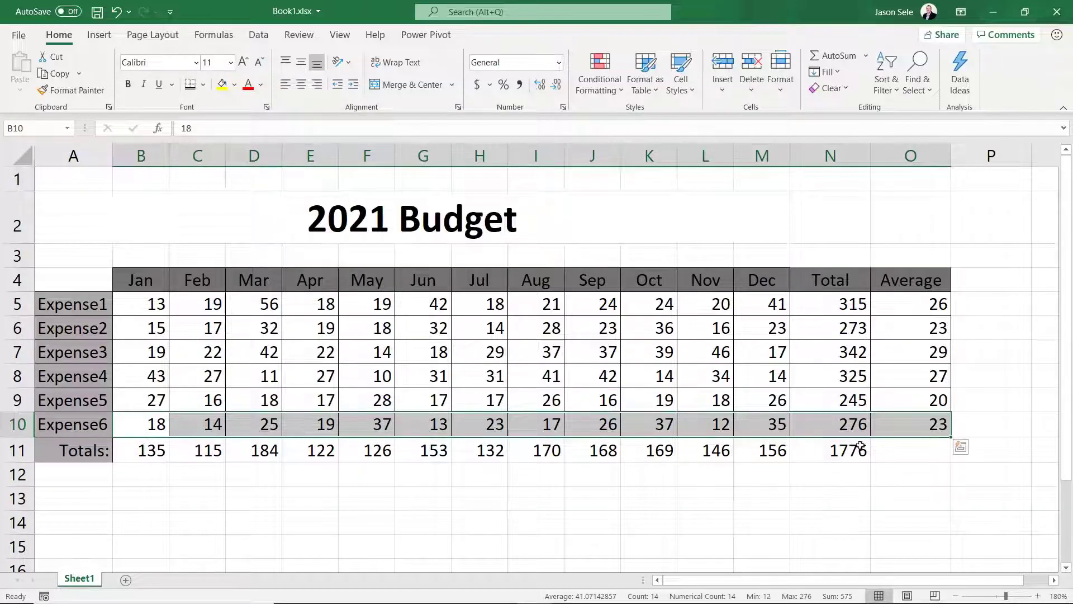
pyautogui.click(893, 448)
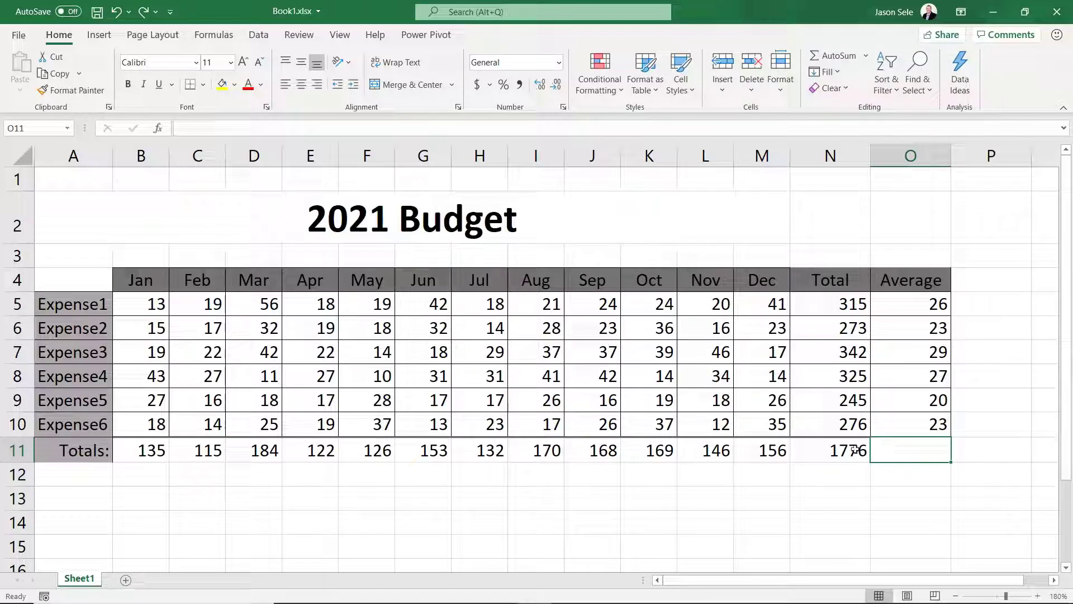
# Step: Insert a stacked column chart of A4:M10 and move it below the table near row 13
pyautogui.moveTo(82, 281); pyautogui.dragTo(753, 417)
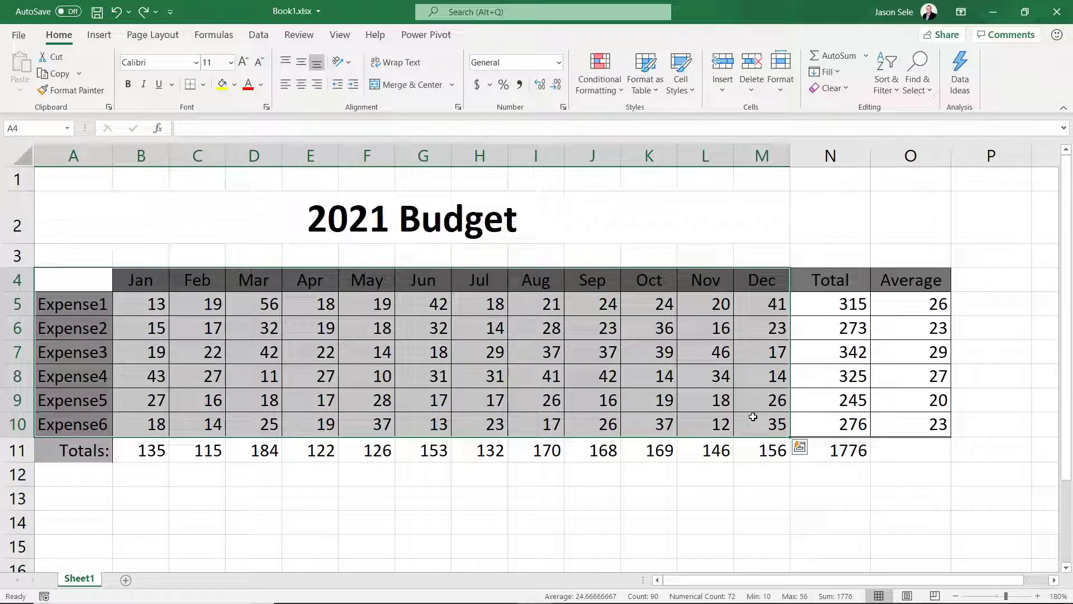
pyautogui.click(98, 35)
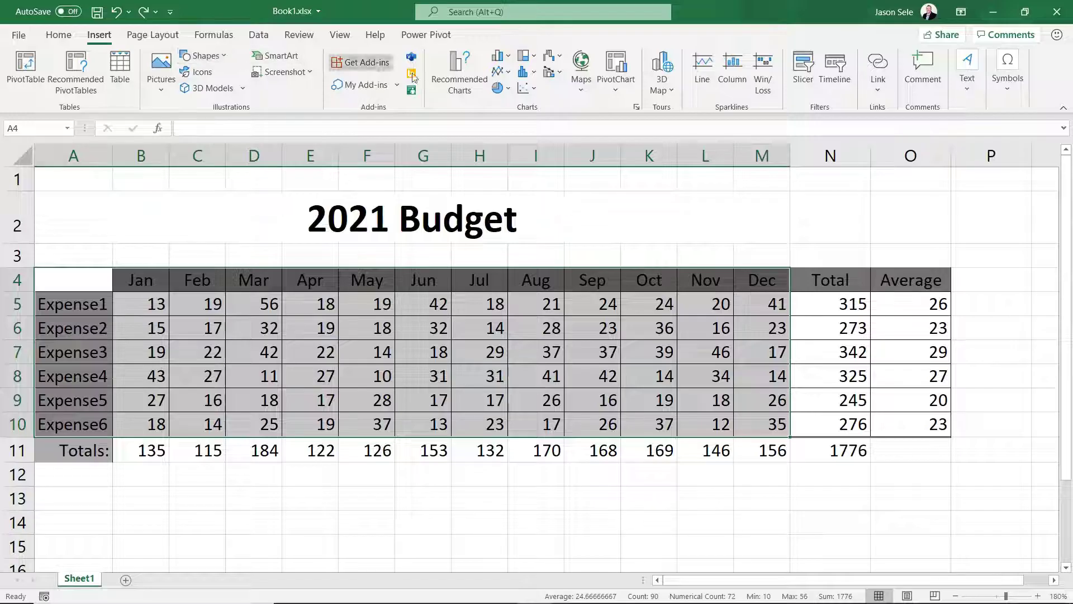
pyautogui.click(508, 61)
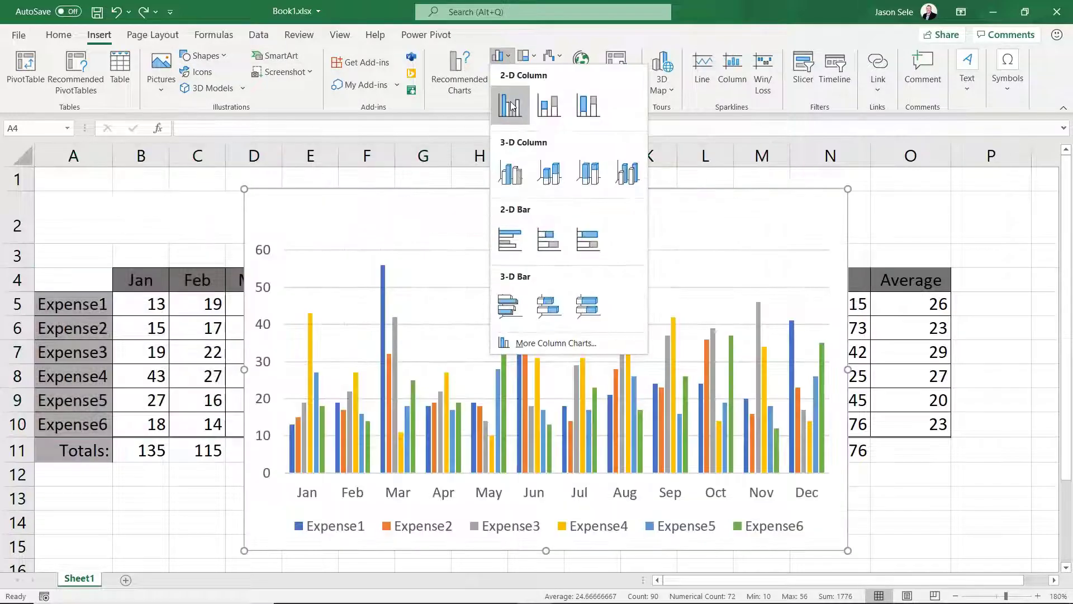
pyautogui.click(547, 107)
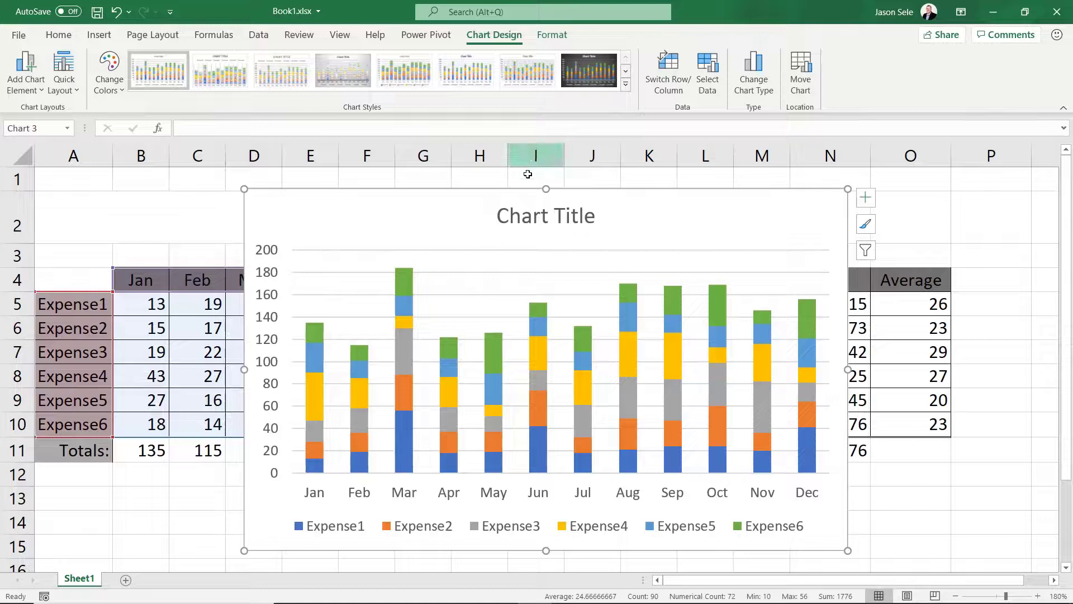
pyautogui.moveTo(520, 197); pyautogui.dragTo(488, 510)
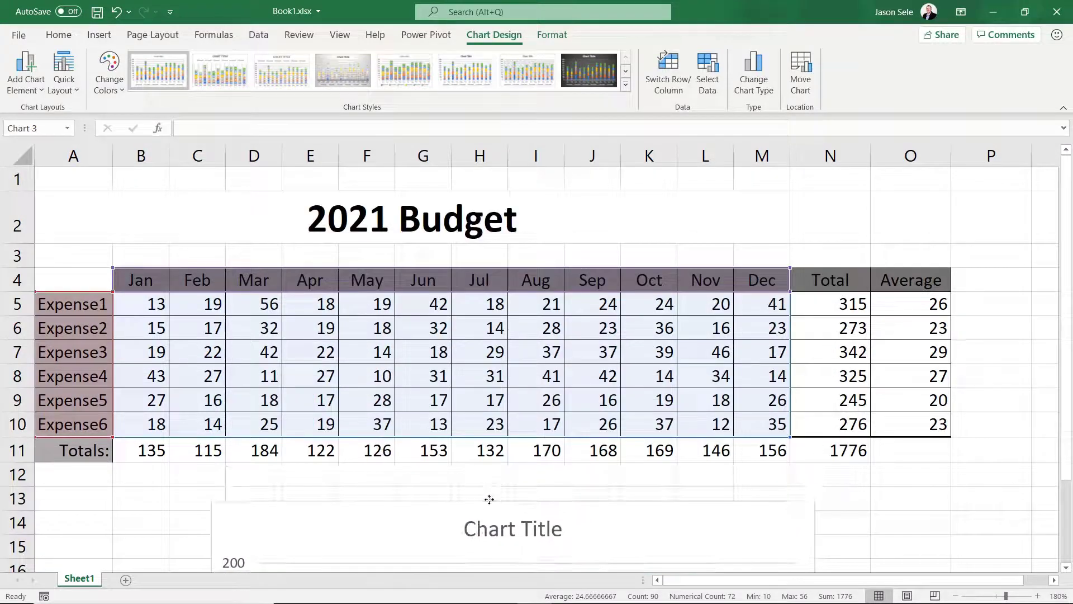
pyautogui.click(1065, 567)
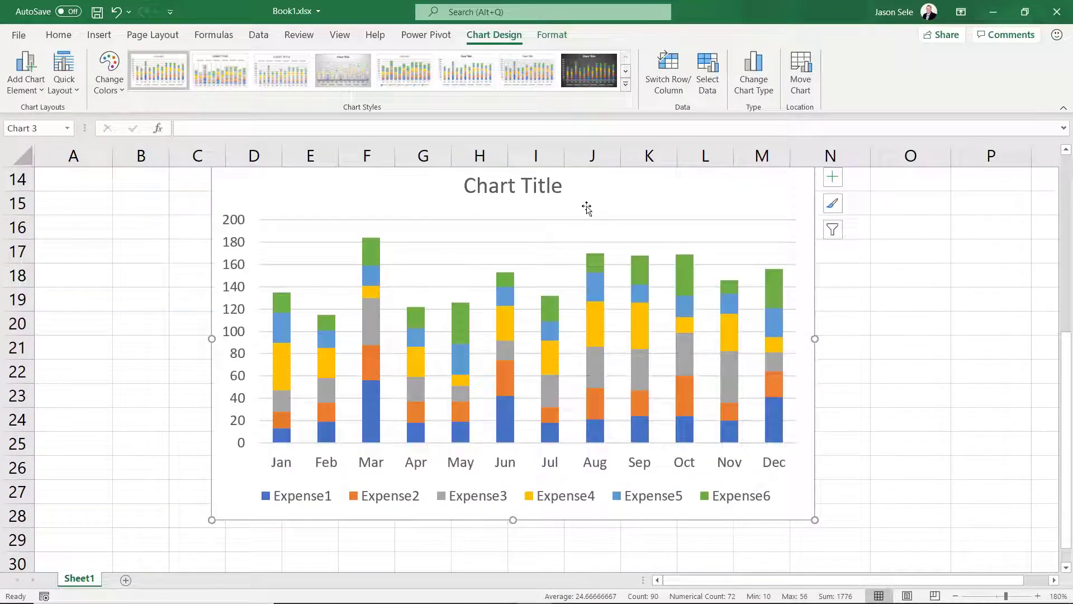
# Step: Retitle the chart '2021 Budget'
pyautogui.click(561, 191)
pyautogui.tripleClick(474, 187)
pyautogui.write('2021 ')
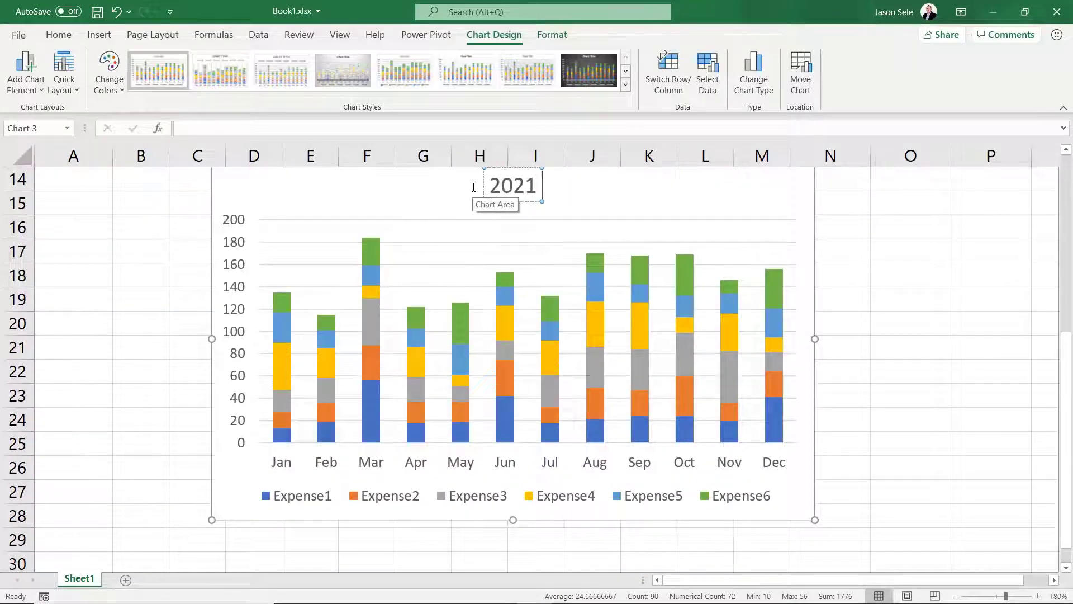
pyautogui.write('Budget')
pyautogui.click(870, 245)
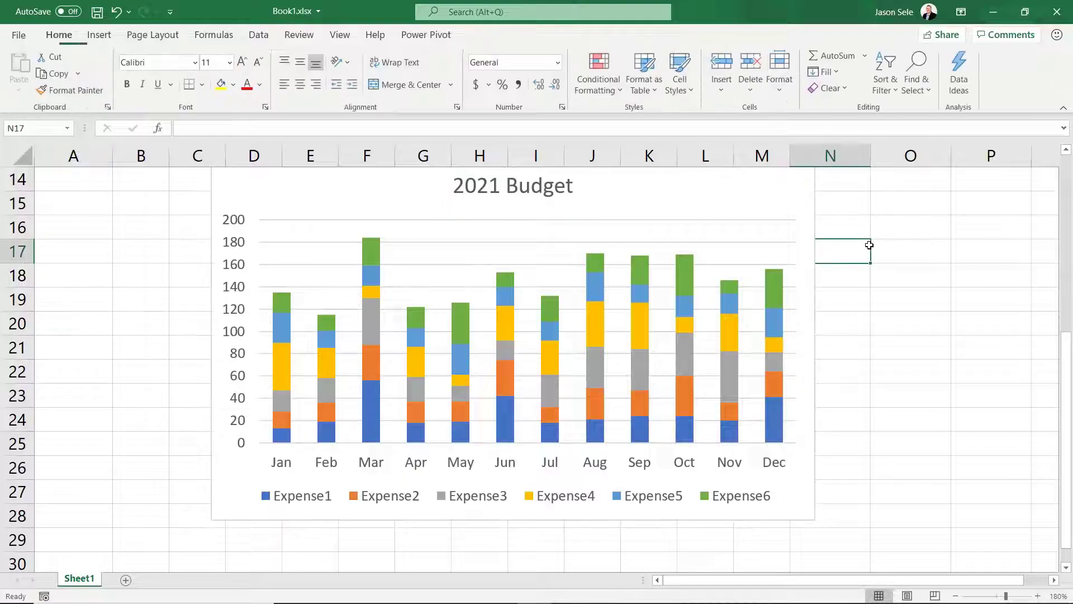
pyautogui.scroll(2, 870, 245)
# Step: Apply a preset chart layout and try several chart styles, settling on a gray gradient style
pyautogui.doubleClick(698, 234)
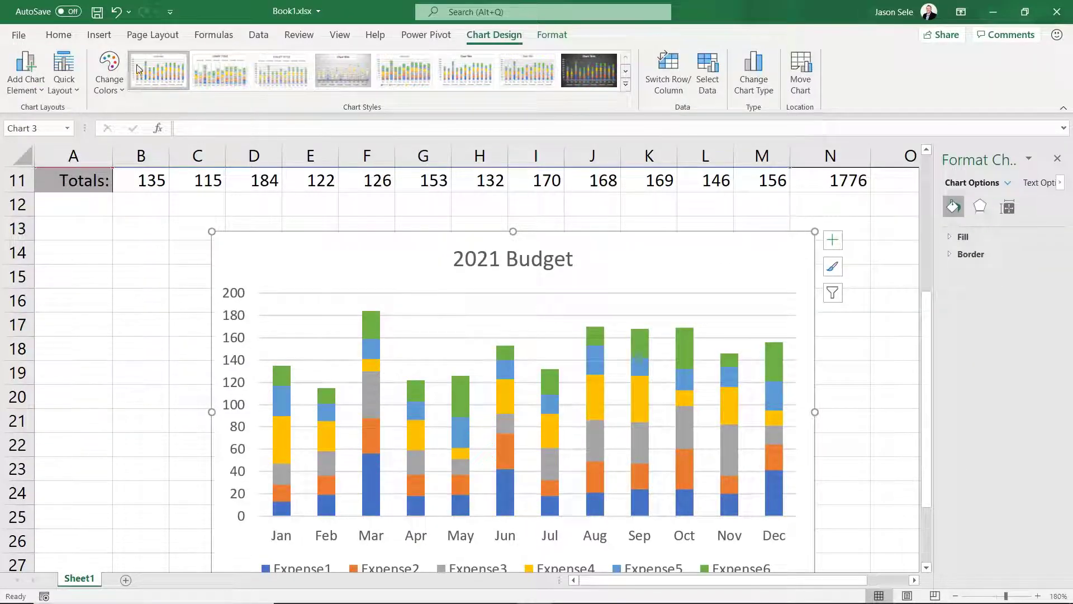
pyautogui.click(64, 73)
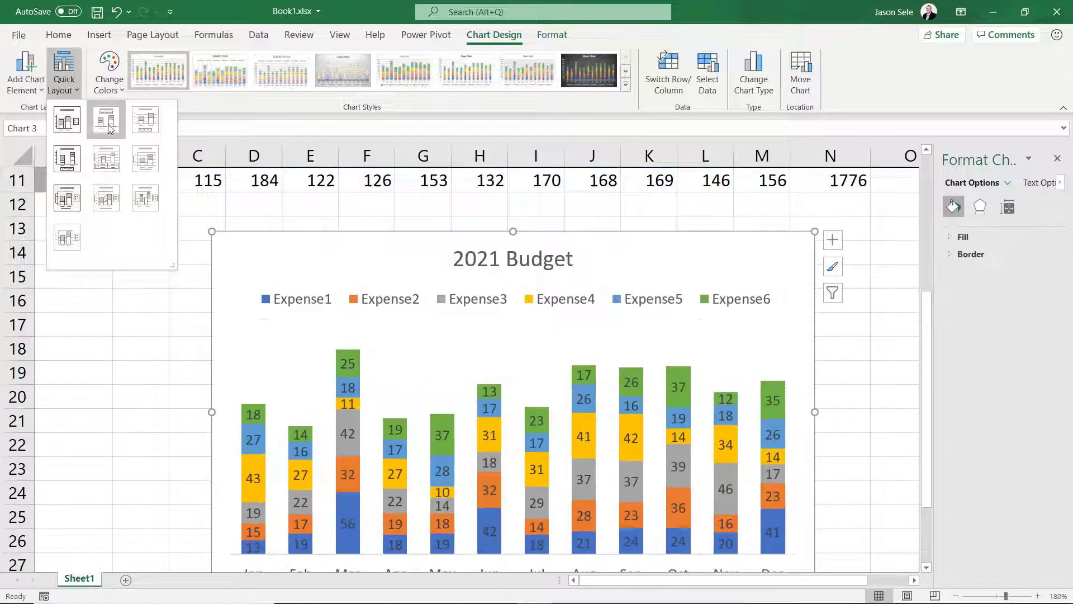
pyautogui.click(219, 70)
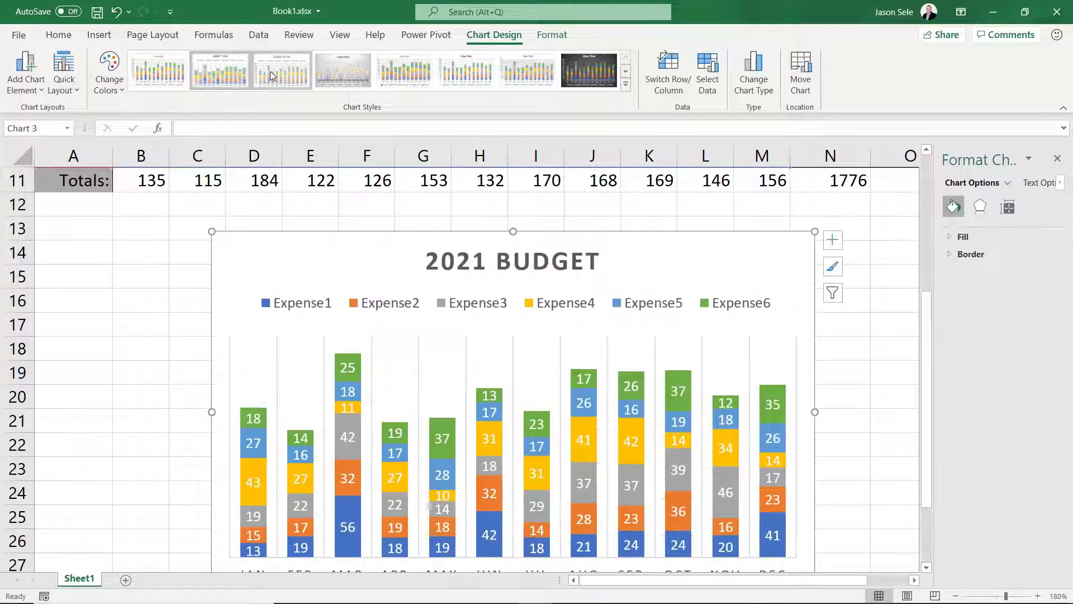
pyautogui.click(270, 71)
pyautogui.click(324, 69)
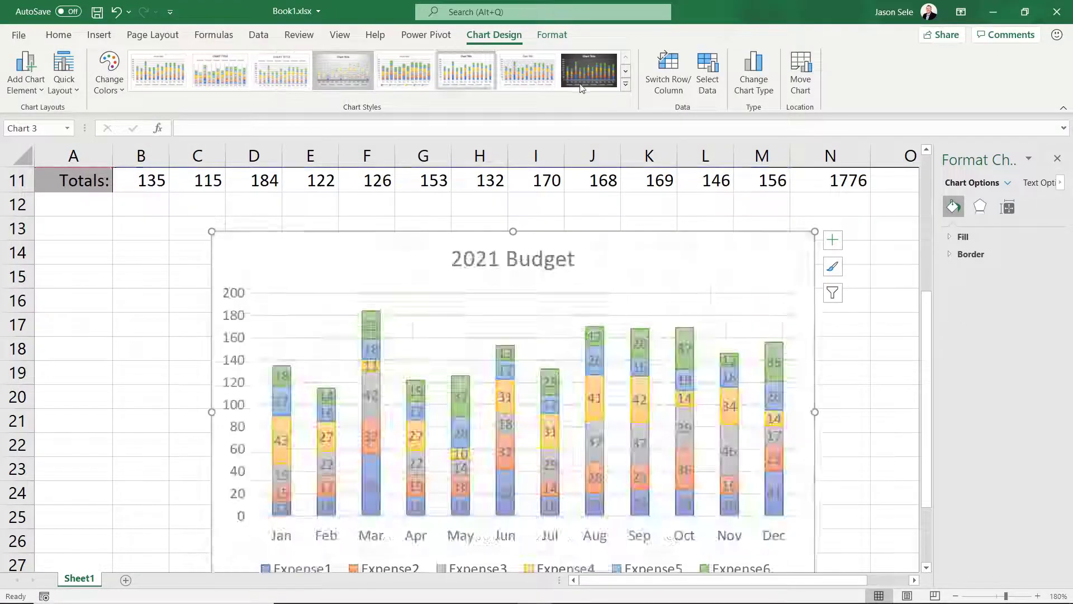
# Step: Preview 3-D Clustered Column but cancel, then select the Plot Area for formatting
pyautogui.click(754, 70)
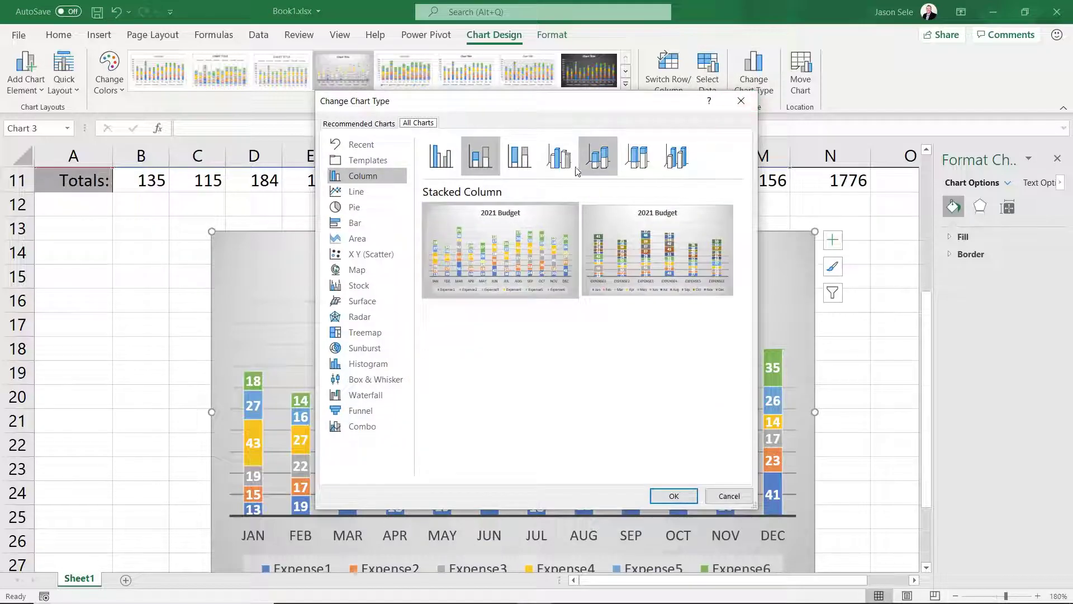
pyautogui.click(553, 163)
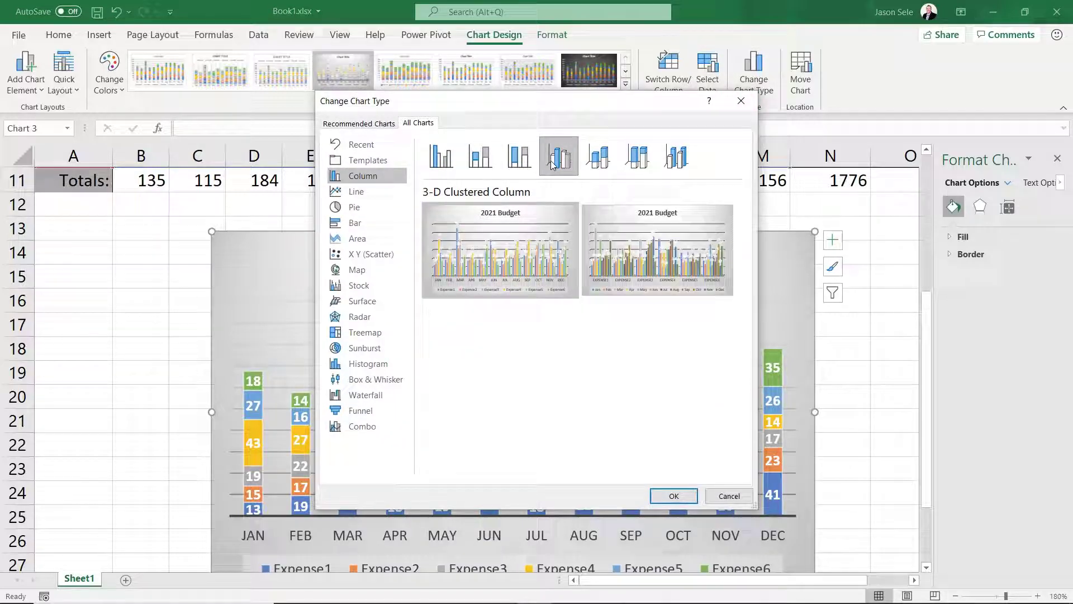
pyautogui.click(727, 496)
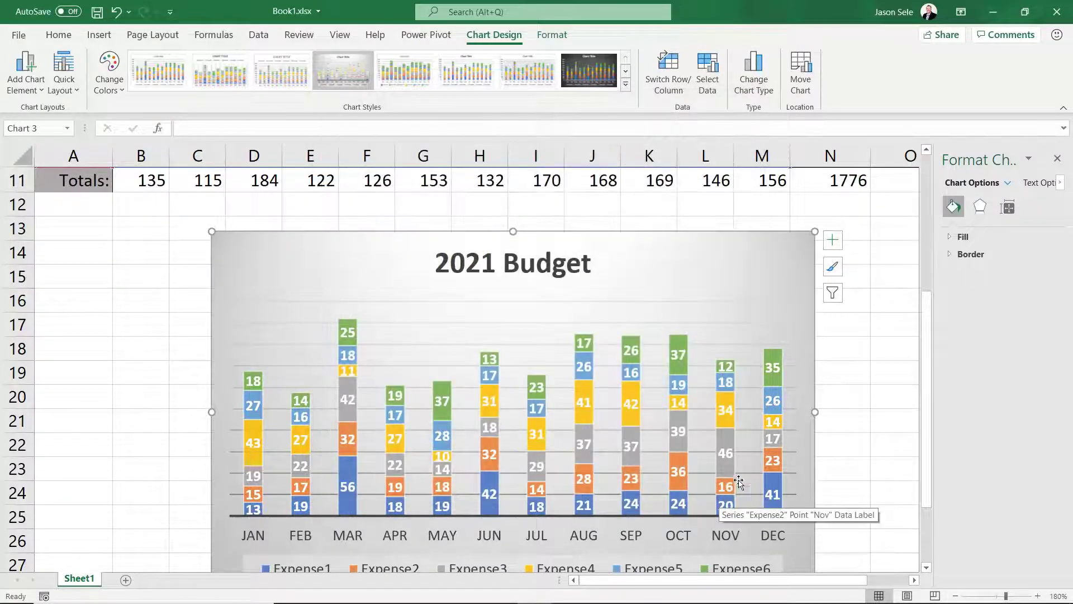
pyautogui.click(1009, 184)
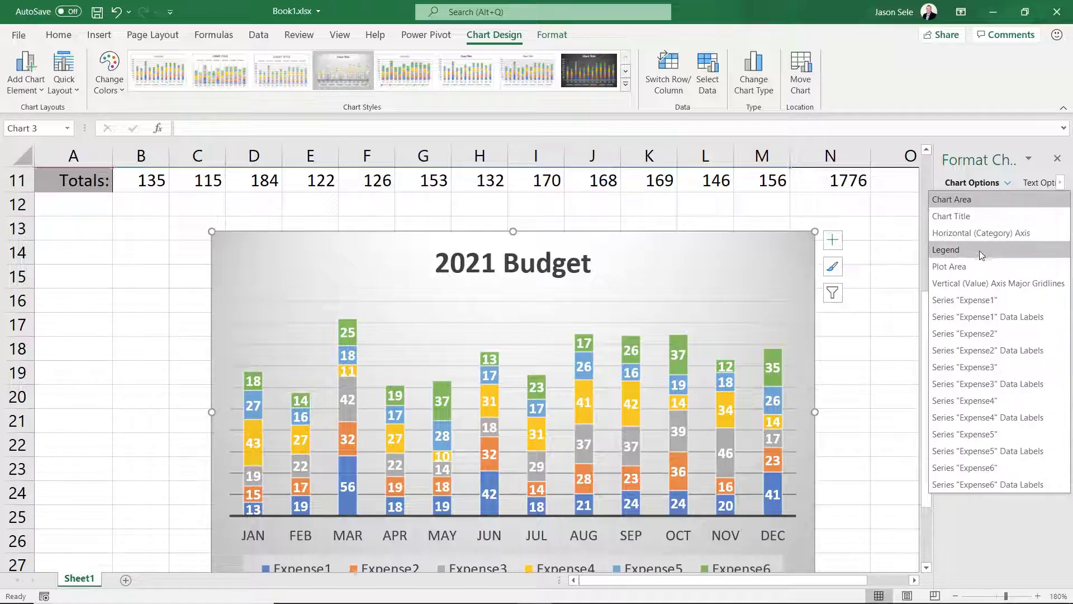
pyautogui.click(971, 267)
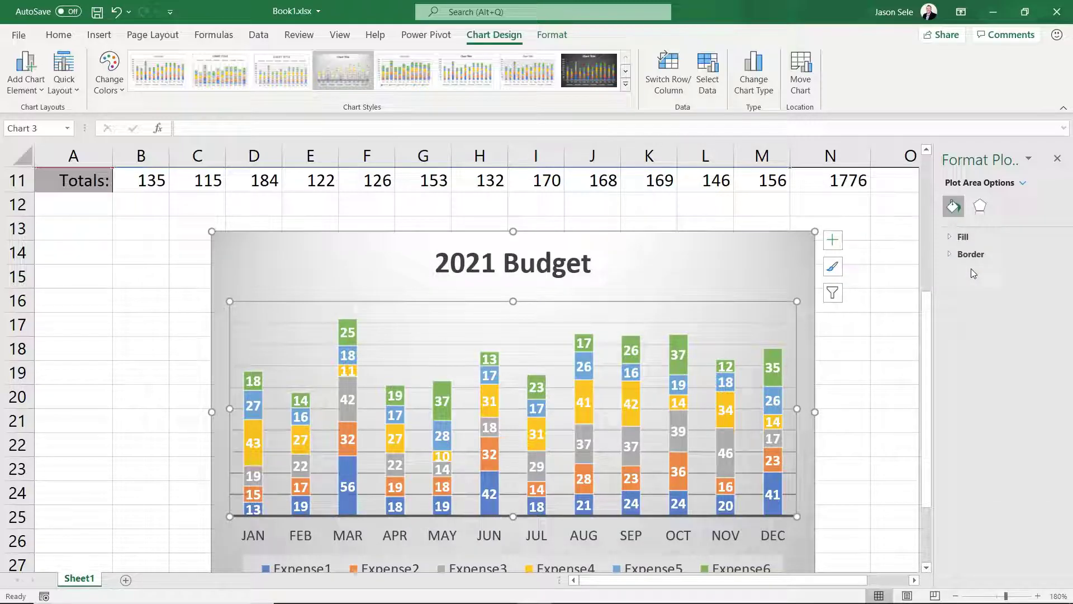
# Step: Add a line sparkline of B5:M5 in P5 and copy it down to P10
pyautogui.click(1057, 160)
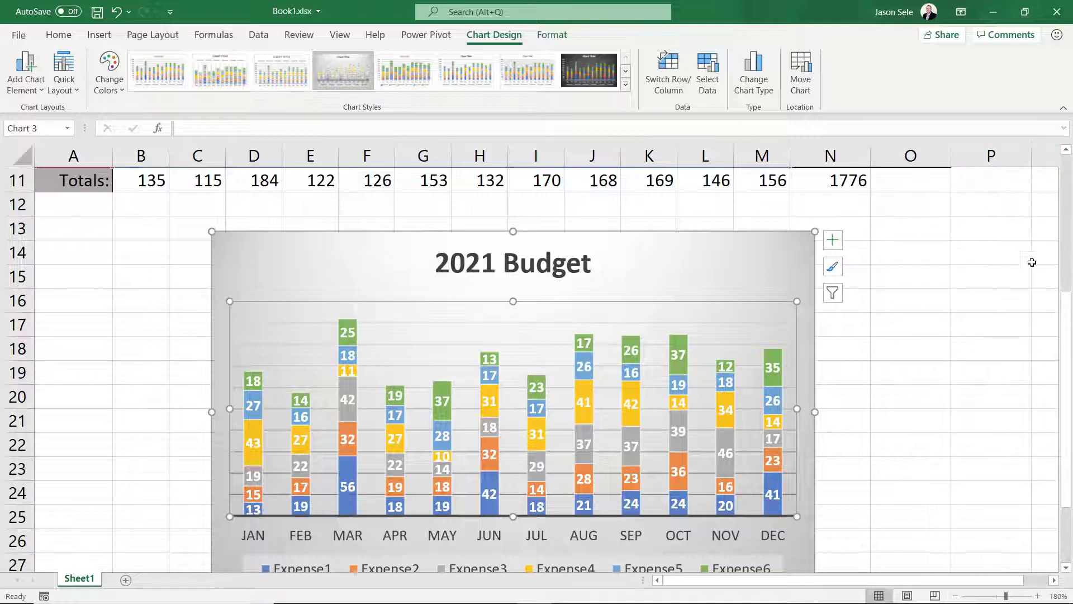
pyautogui.moveTo(1064, 306); pyautogui.dragTo(1062, 179)
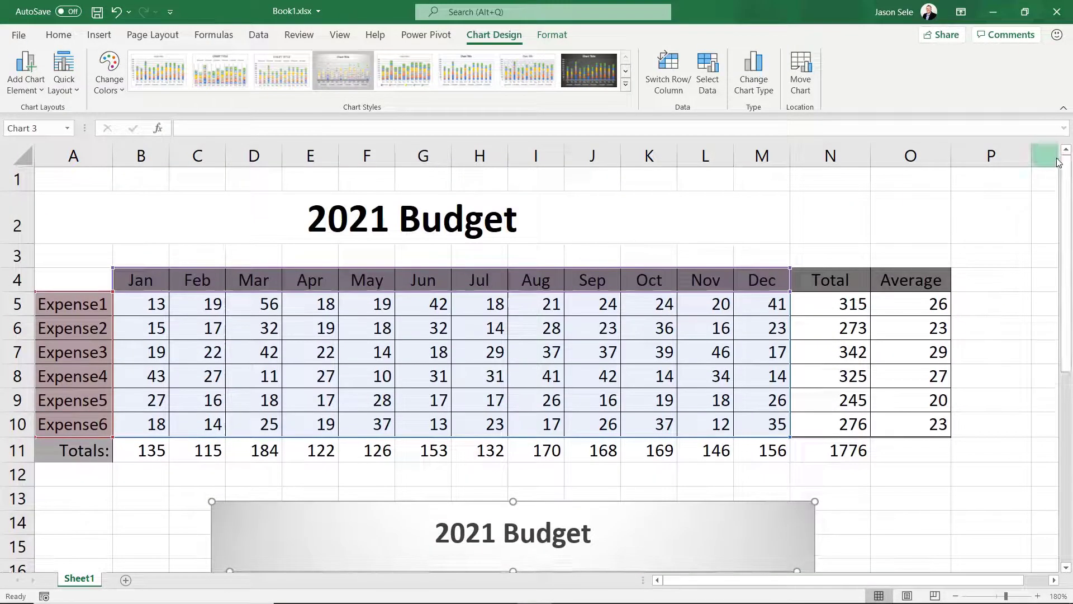
pyautogui.click(976, 306)
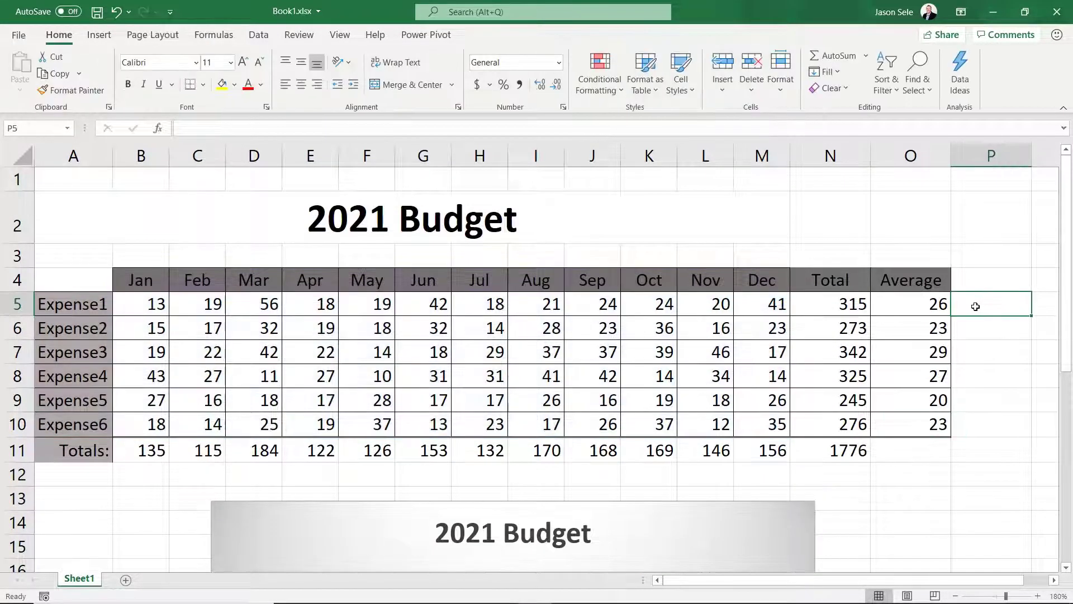
pyautogui.click(106, 37)
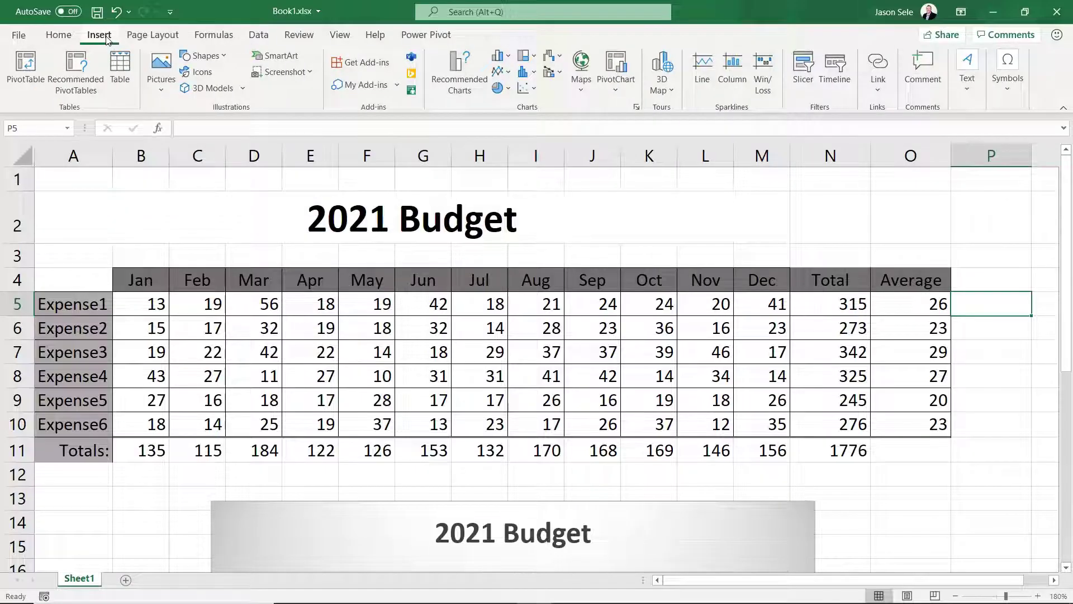
pyautogui.click(702, 74)
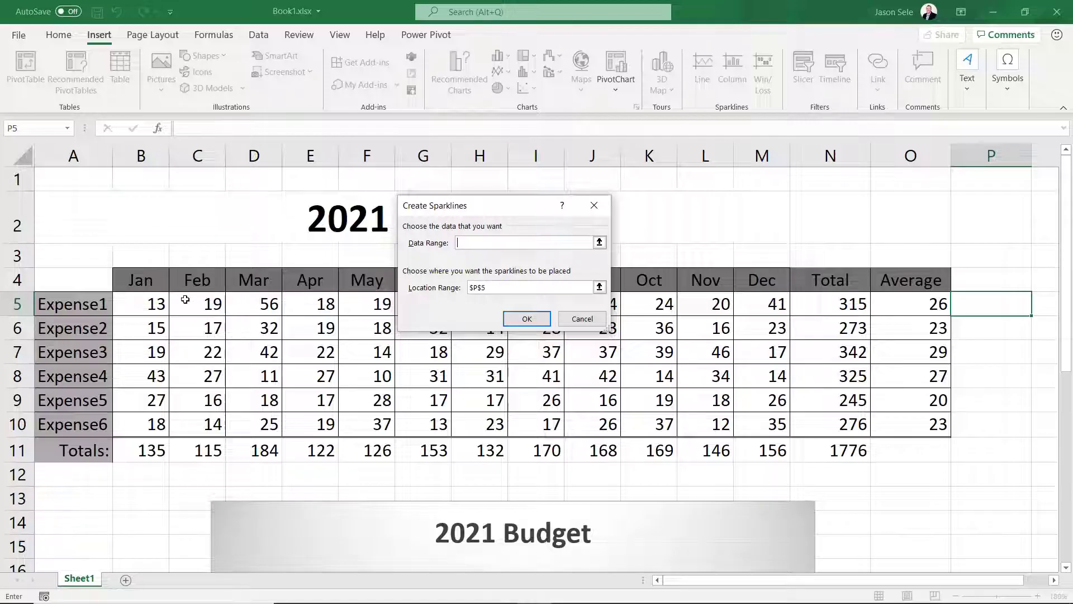
pyautogui.moveTo(160, 303); pyautogui.dragTo(749, 302)
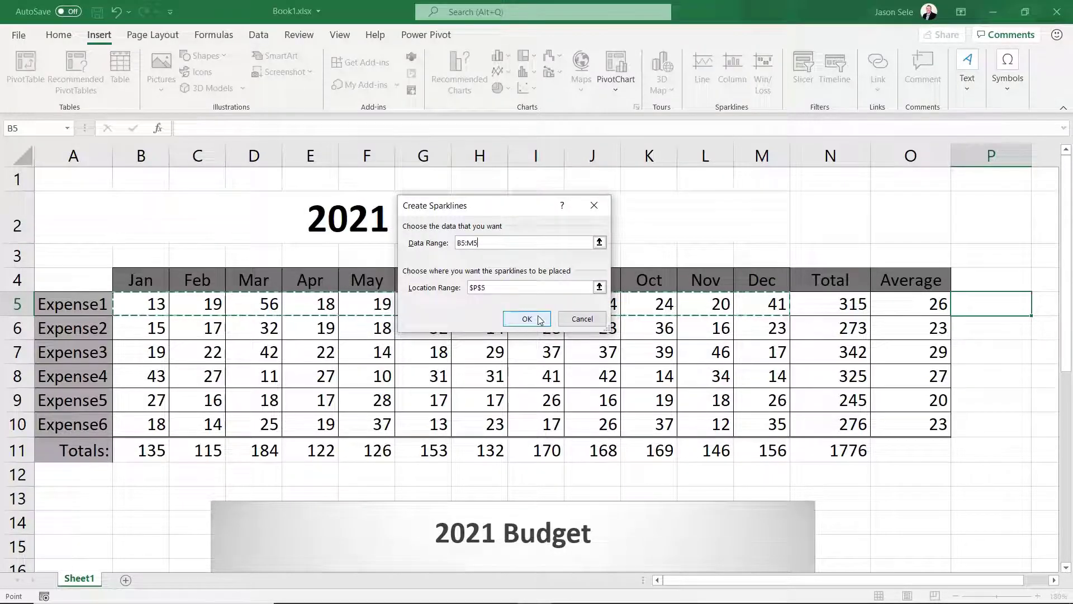
pyautogui.click(518, 319)
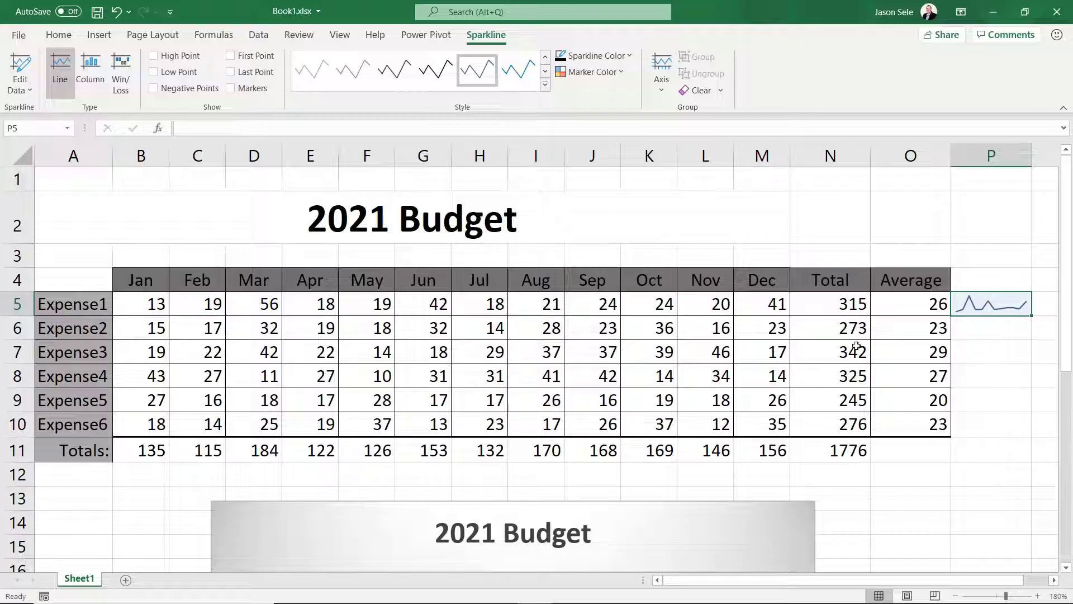
pyautogui.moveTo(1032, 317); pyautogui.dragTo(1027, 427)
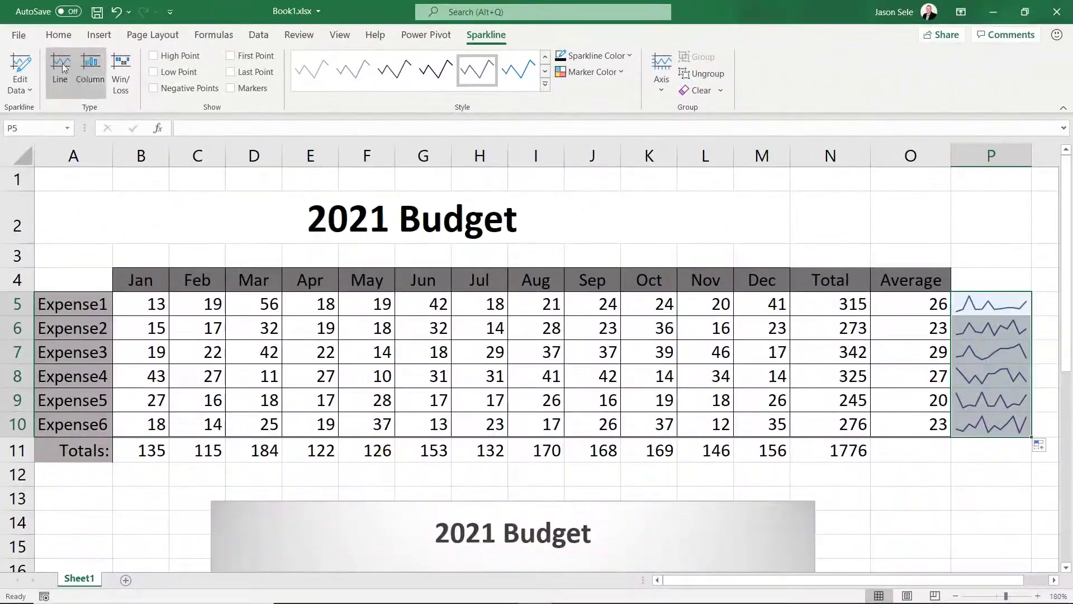
# Step: Save the workbook to This PC under the file name Budget.xlsx, replacing Book1
pyautogui.click(20, 37)
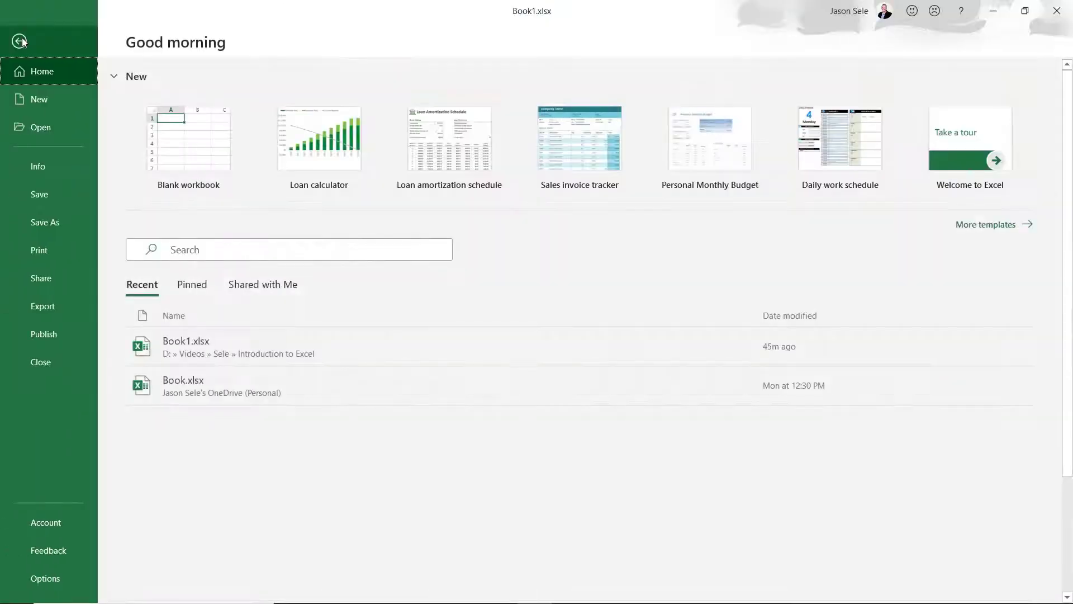
pyautogui.click(63, 157)
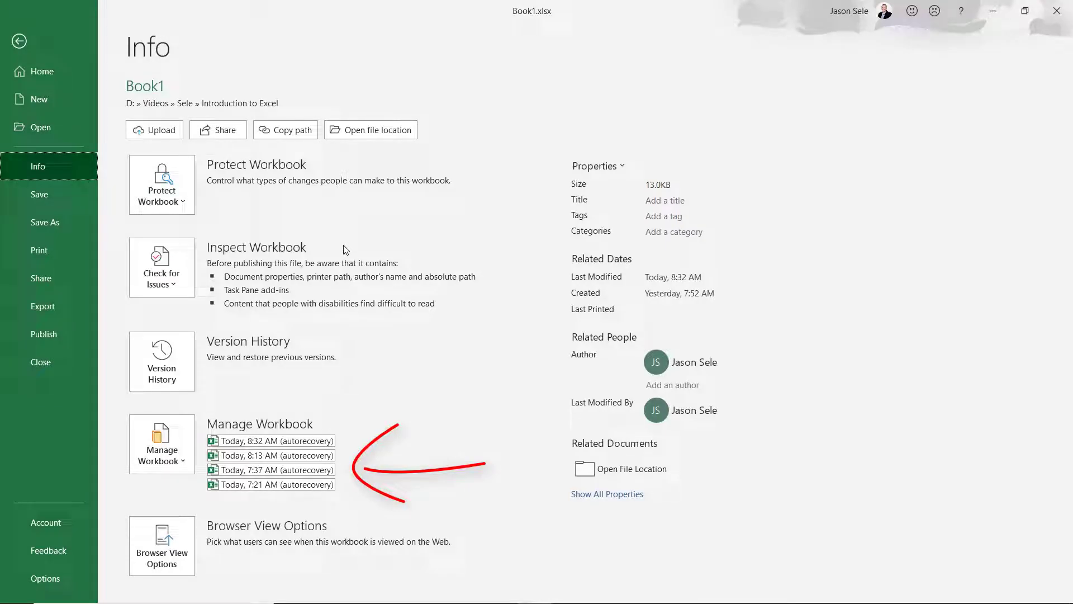
pyautogui.click(58, 220)
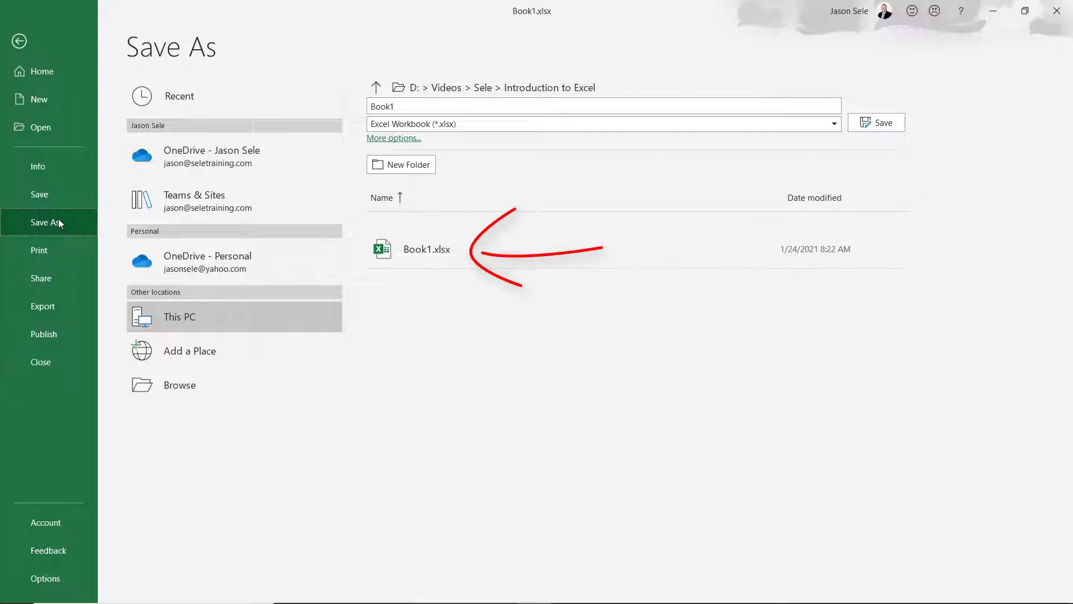
pyautogui.click(404, 108)
pyautogui.write('Budget')
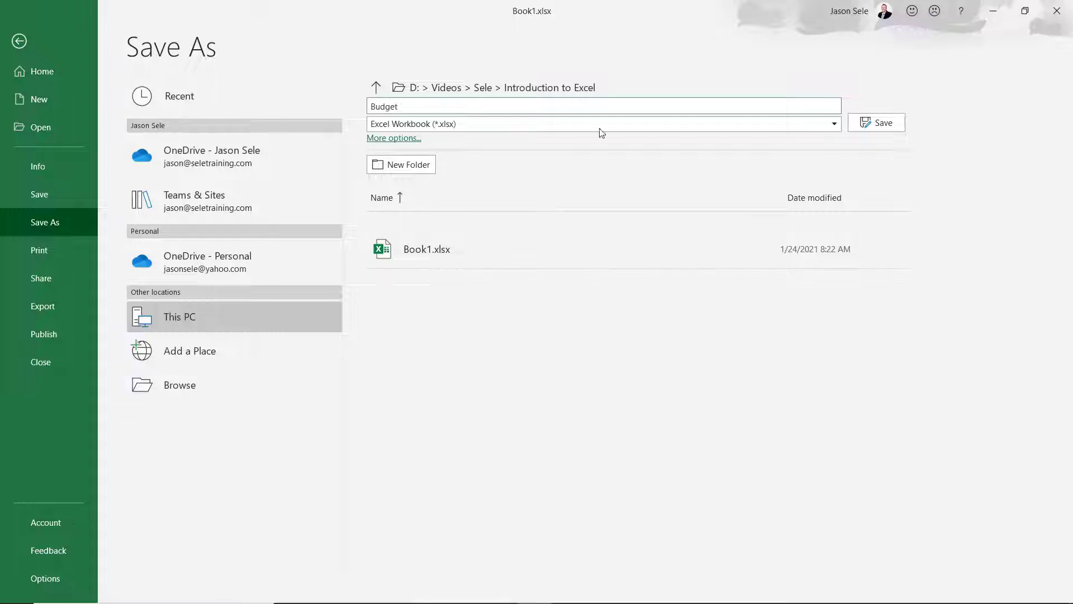
pyautogui.click(857, 125)
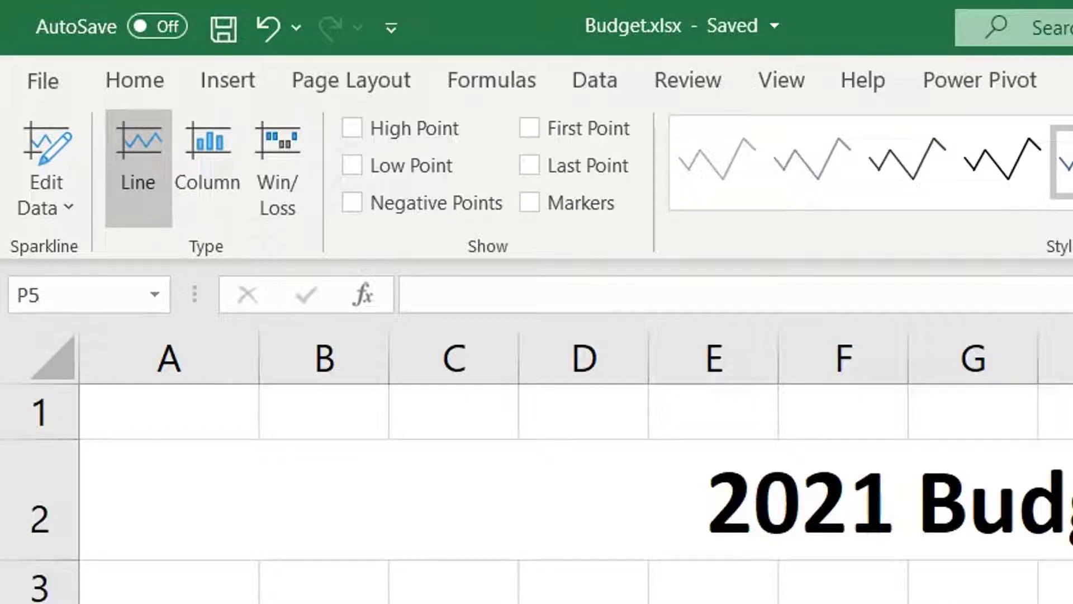
# Step: Print the budget sheet in Landscape orientation with Fit Sheet on One Page
pyautogui.click(68, 81)
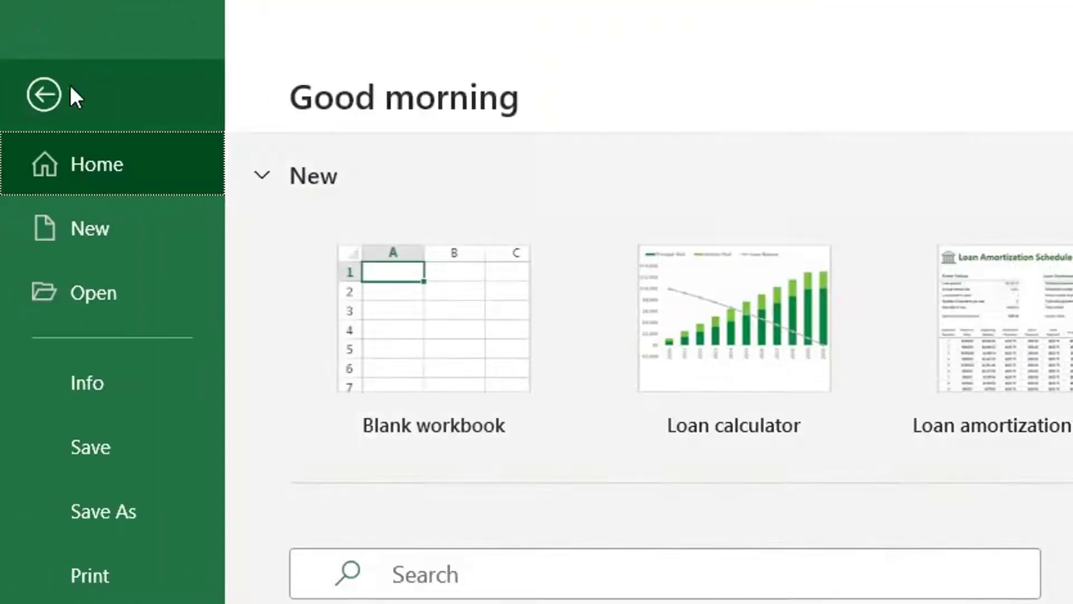
pyautogui.click(111, 584)
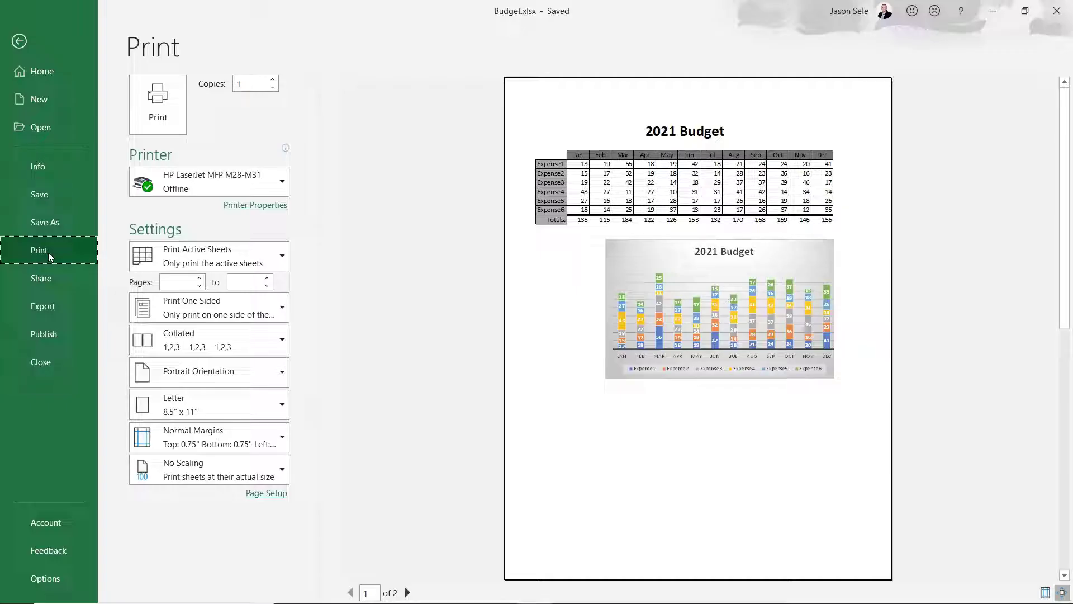
pyautogui.click(149, 378)
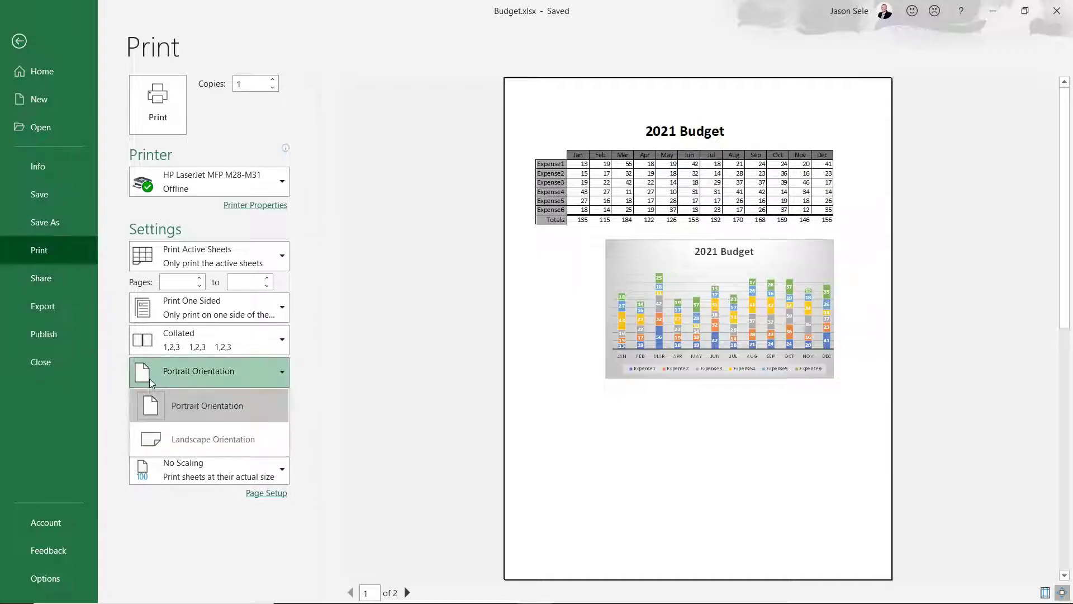
pyautogui.click(190, 438)
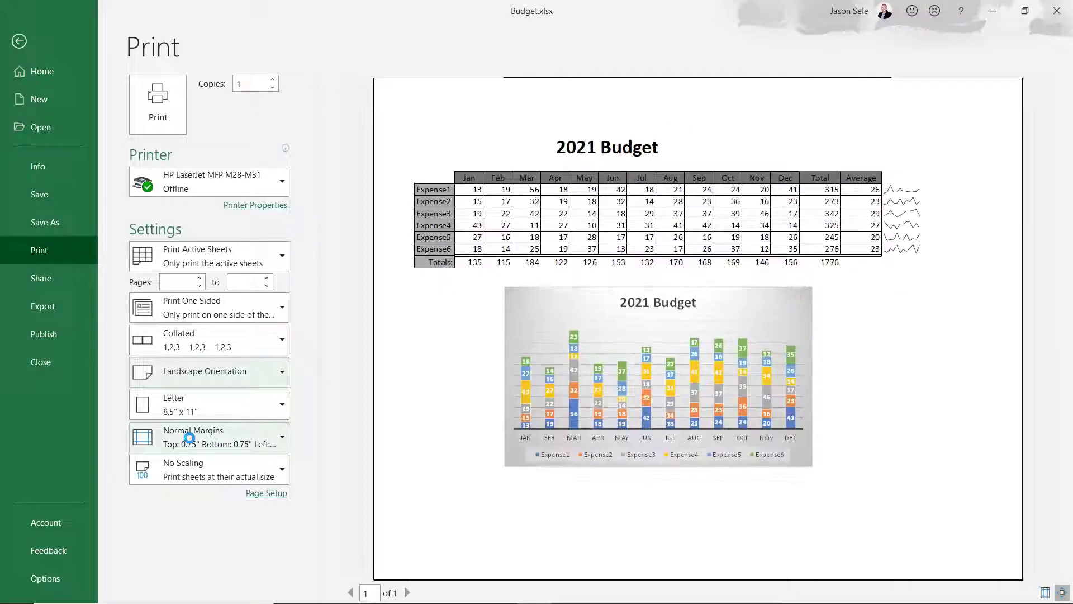
pyautogui.click(196, 463)
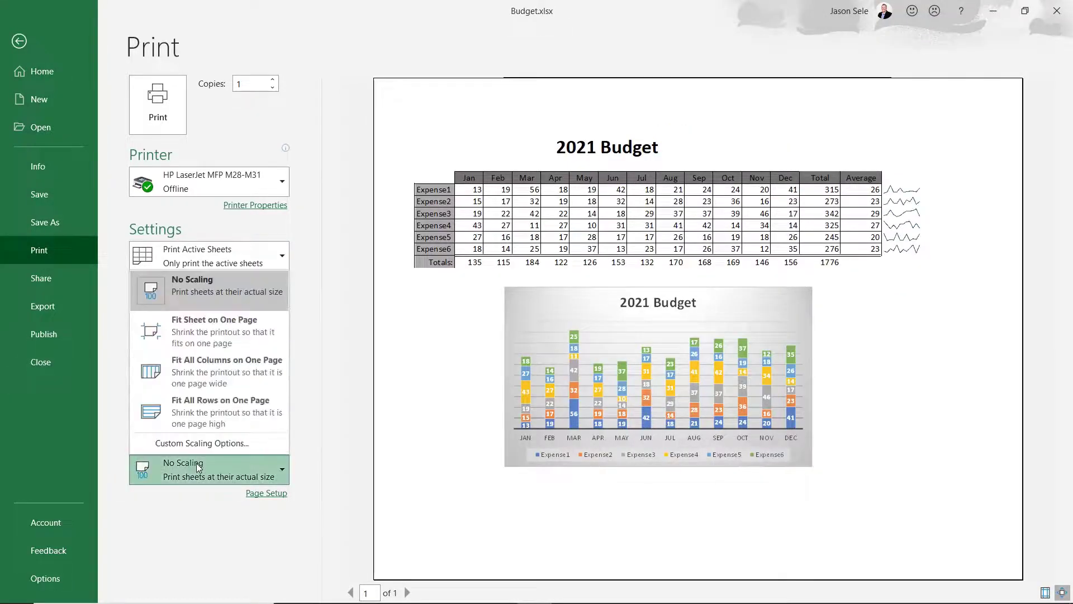
pyautogui.click(212, 346)
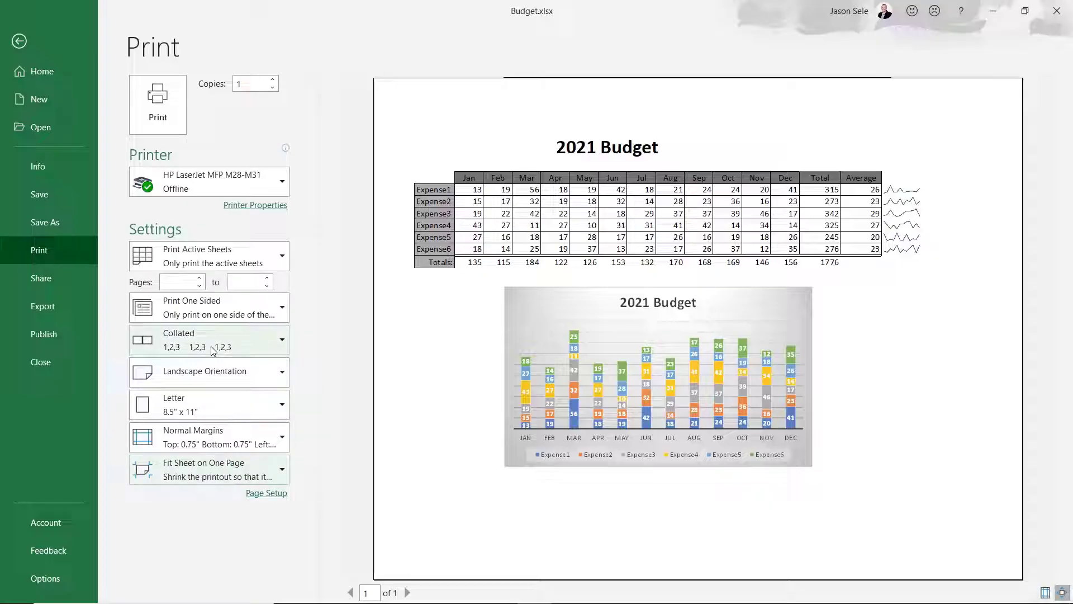
pyautogui.click(149, 123)
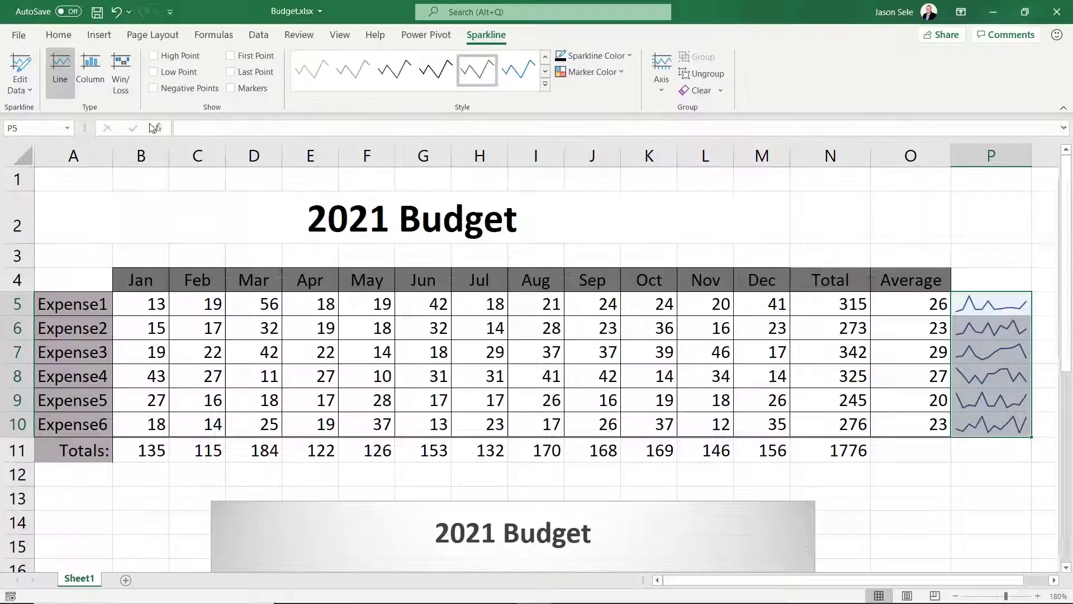